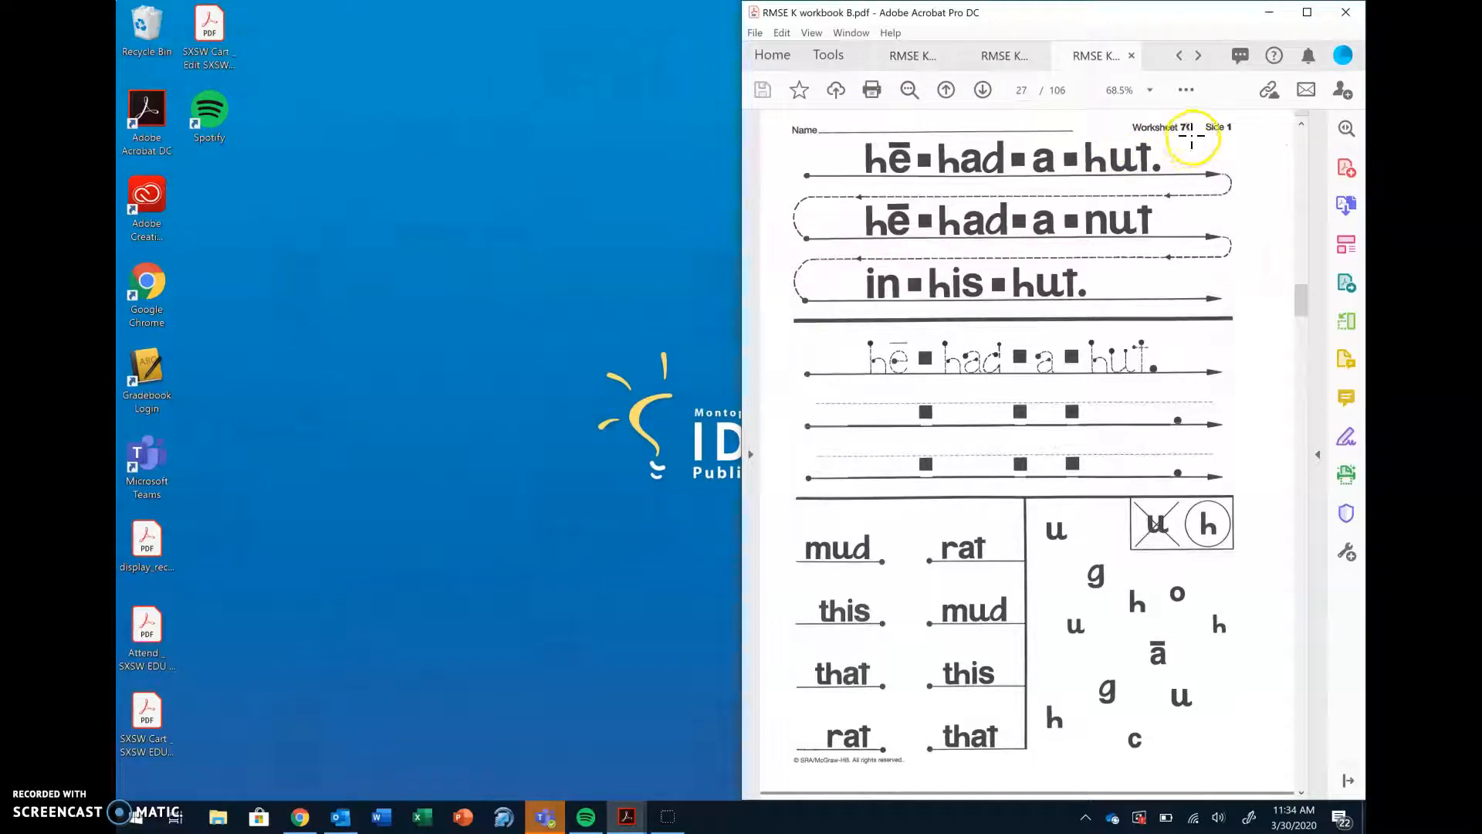
Step: Go to Worksheet 71 Side 1 in RMSE K workbook B.pdf
scroll(1172, 235, "down", 5)
scroll(1193, 278, "down", 12)
scroll(1181, 272, "down", 4)
scroll(1189, 258, "up", 1)
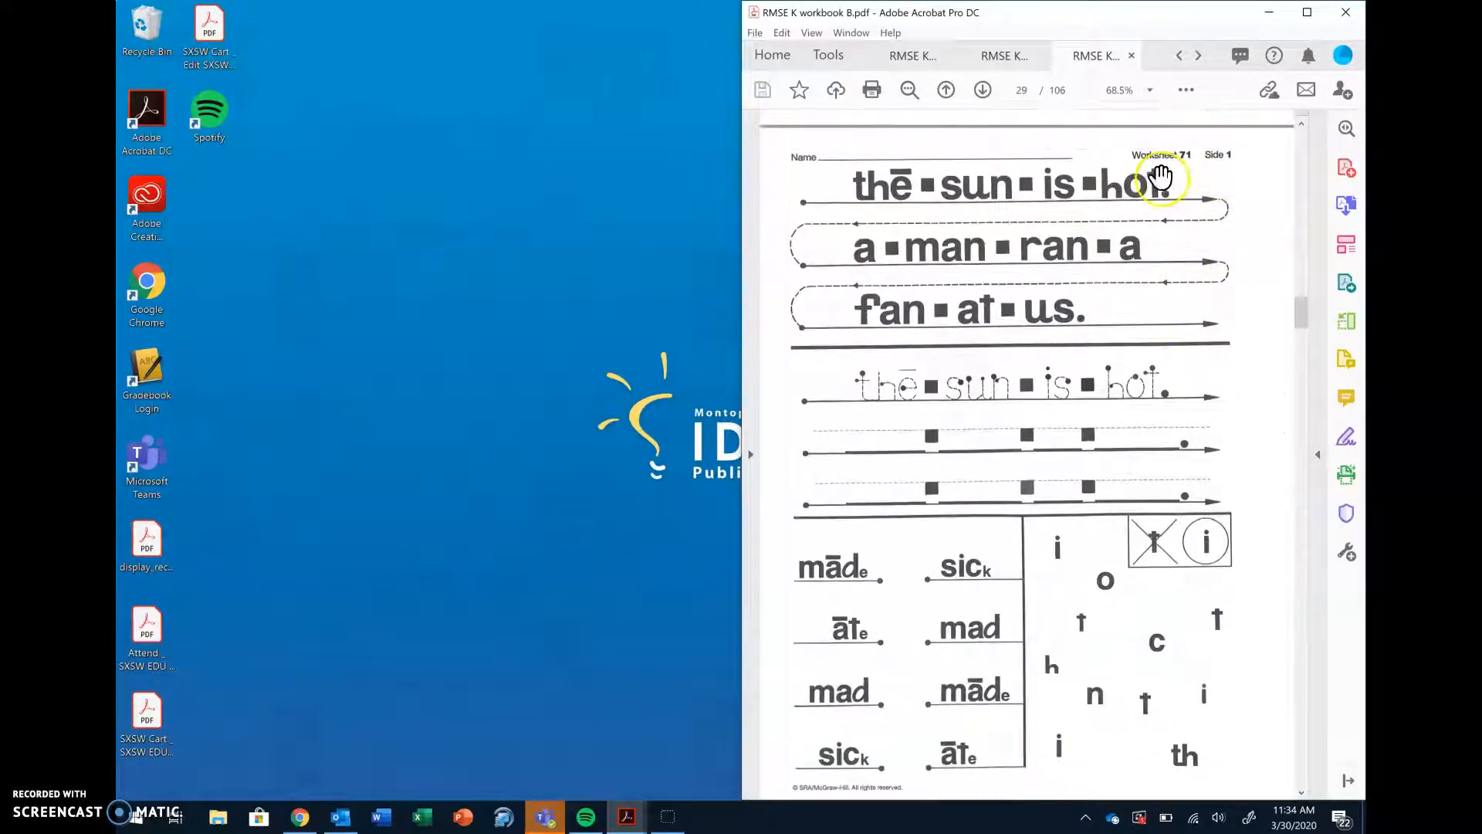
Step: Switch to RMSE K Sentence copying block.pdf, close its page thumbnails and go to the lesson 71 page
left_click(994, 54)
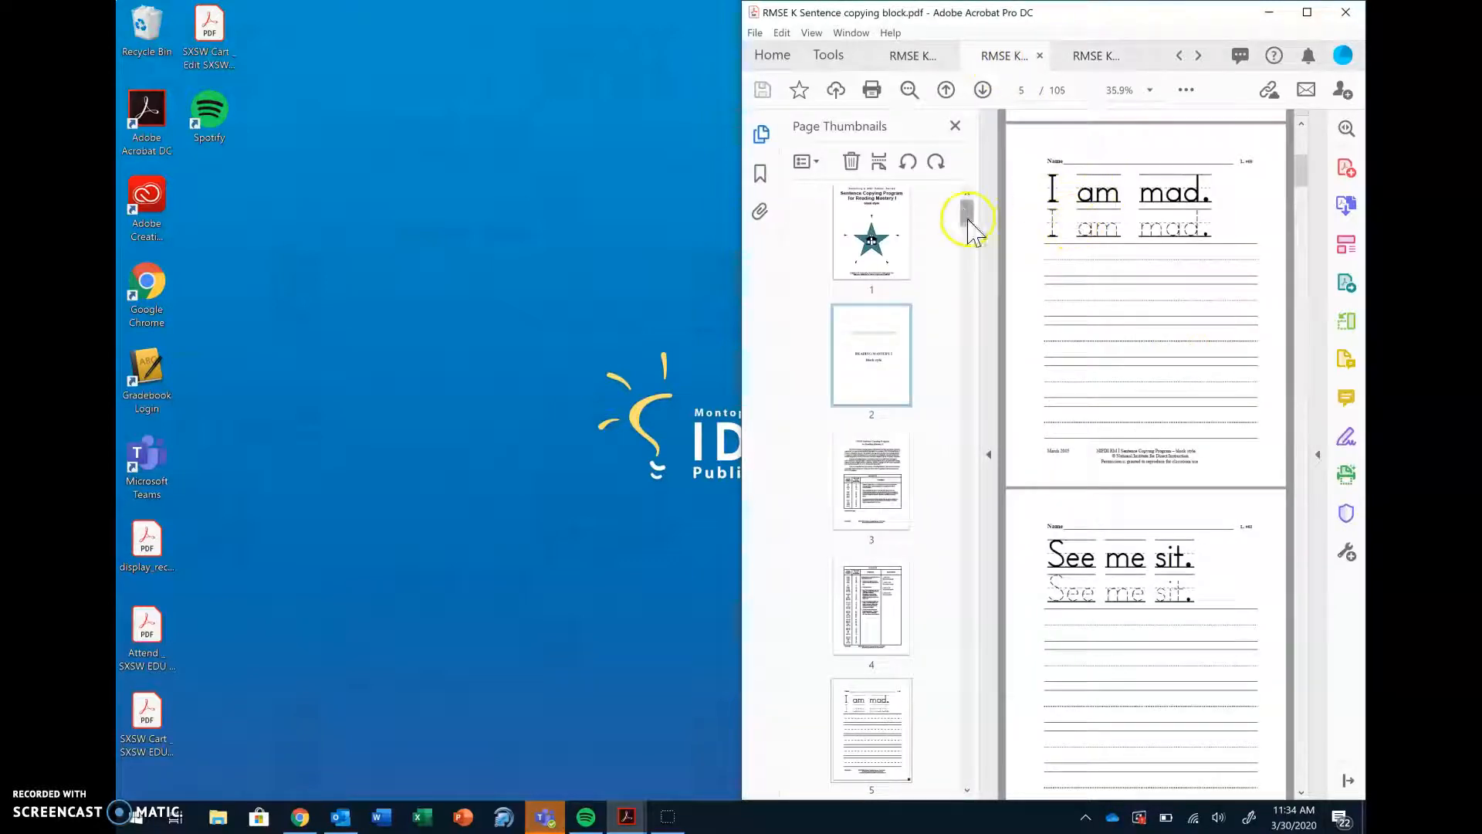
left_click(956, 125)
scroll(1119, 223, "down", 3)
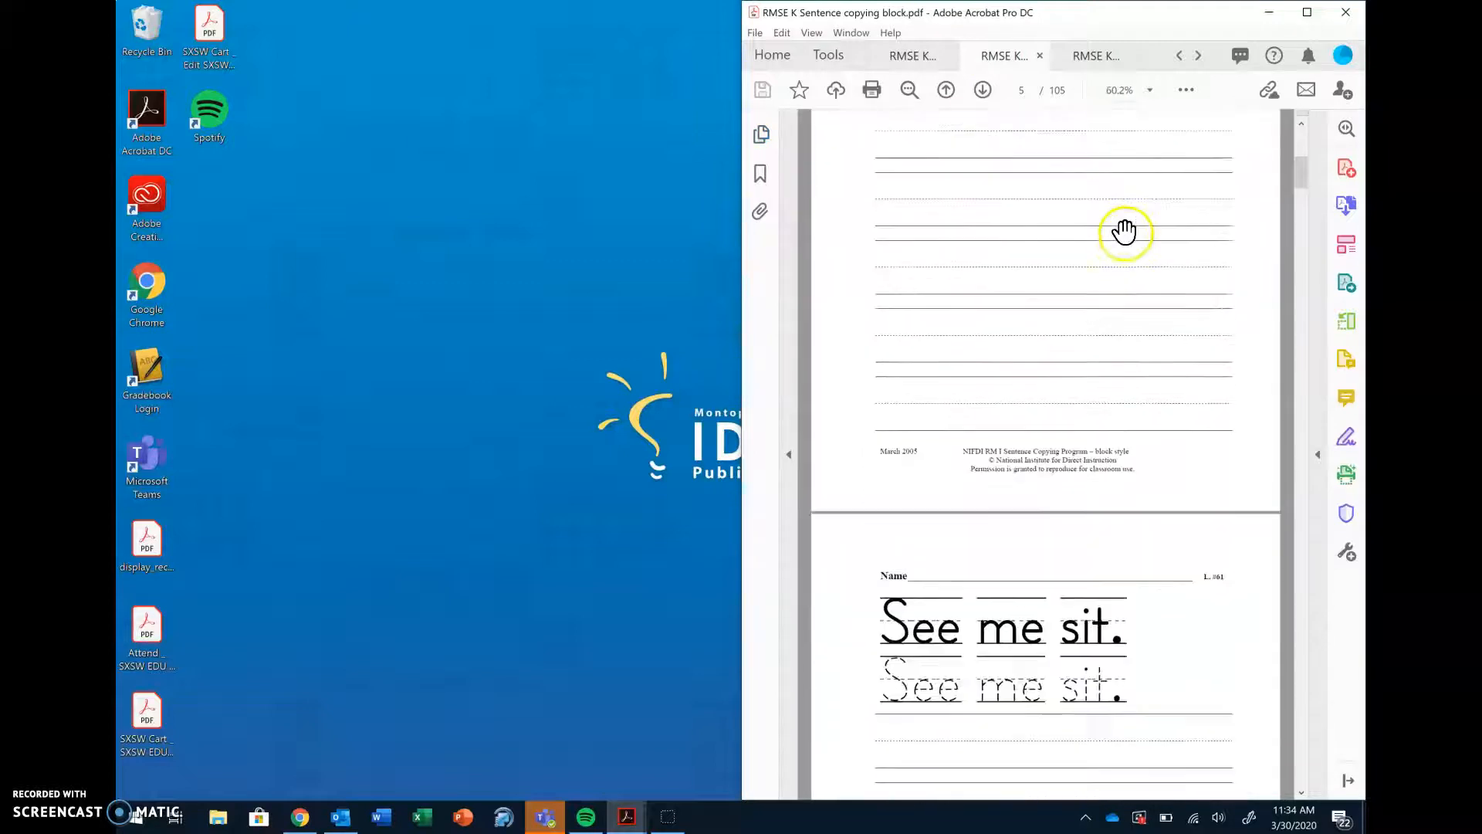
left_click_drag(1304, 167, 1307, 238)
scroll(1240, 340, "down", 4)
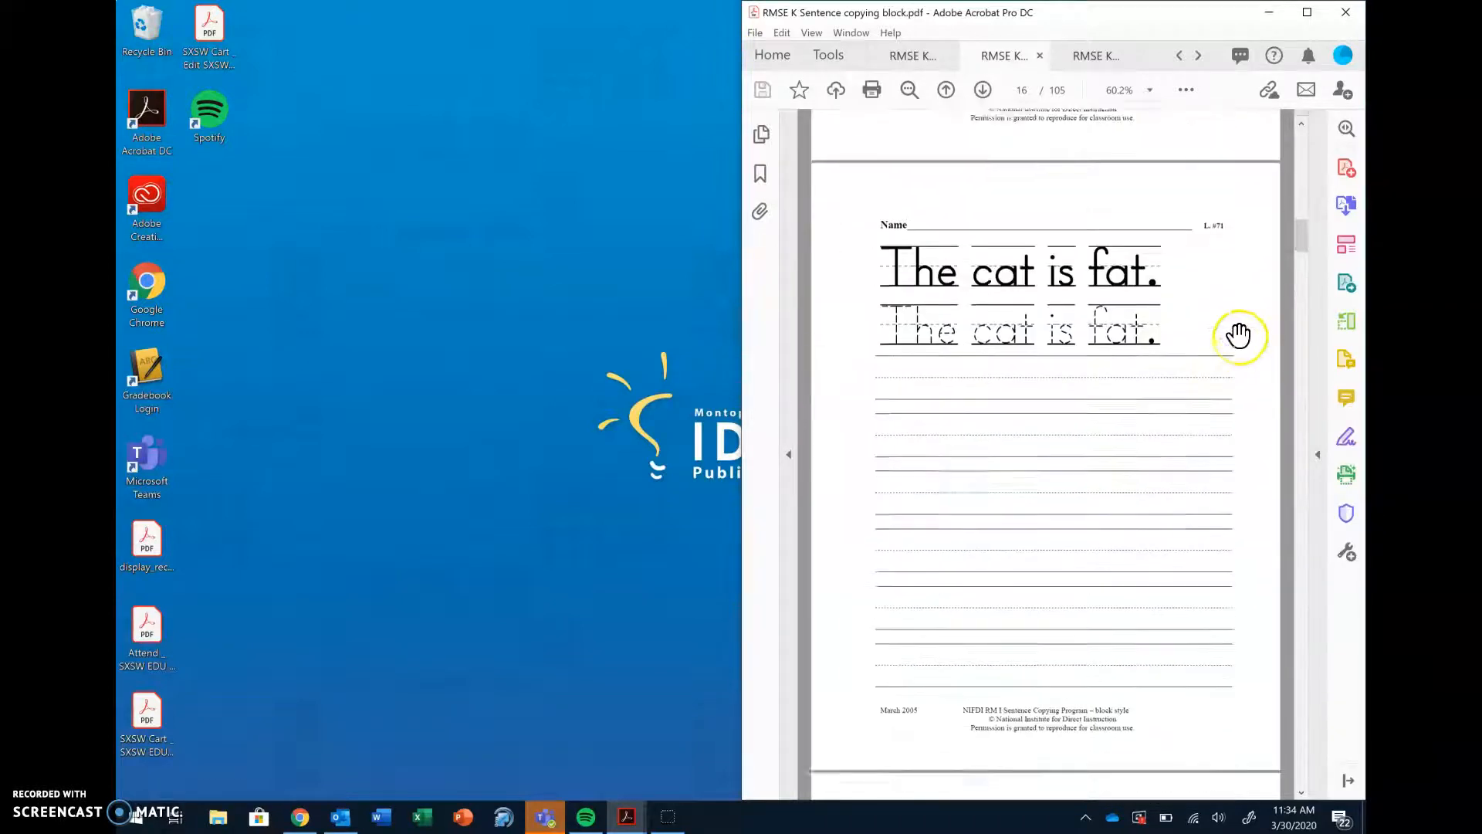
Step: Switch to RMSE K BLM L1-L75.pdf and go to the Lesson 71 page
left_click(897, 55)
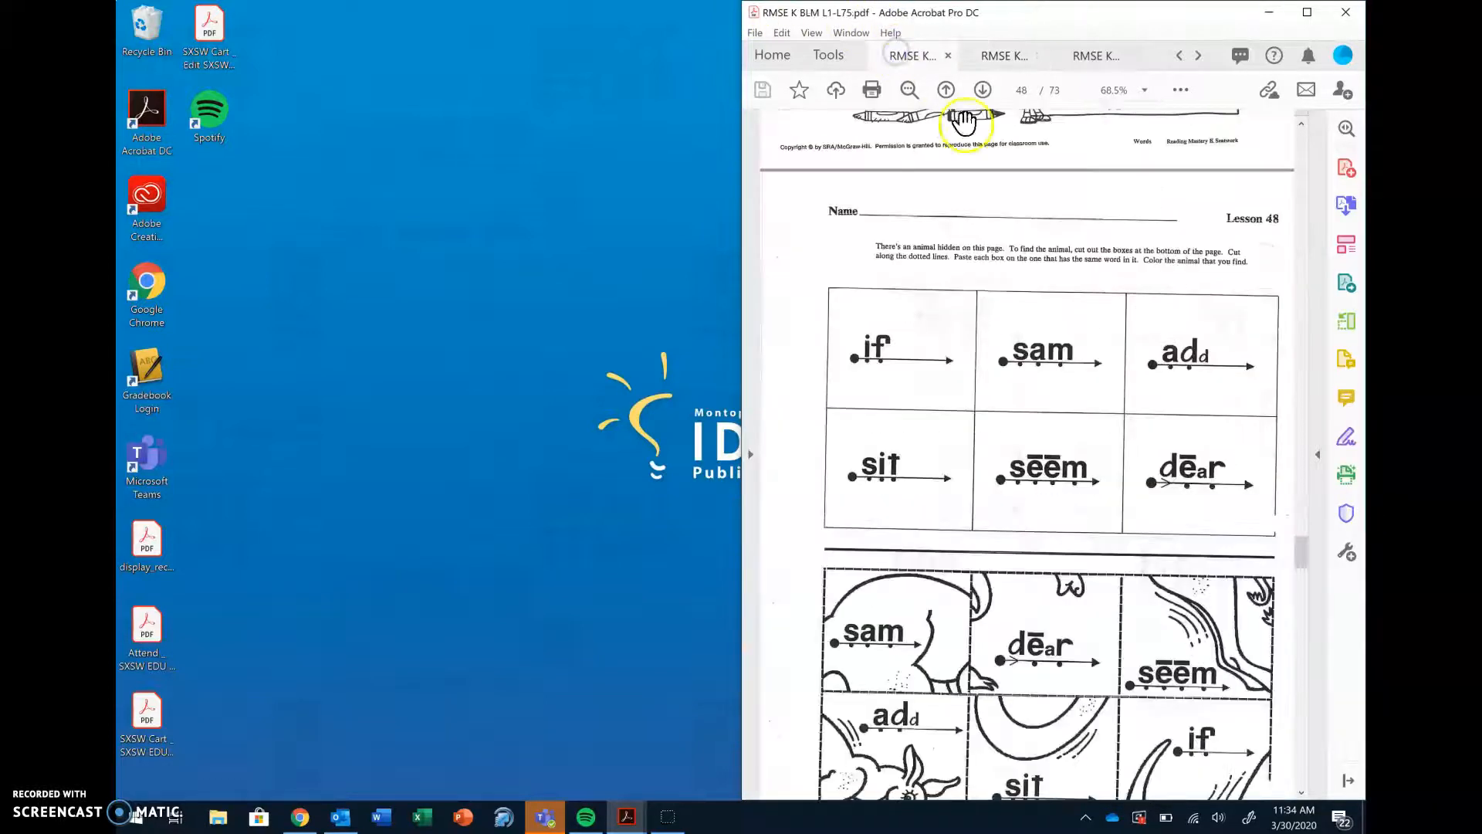
left_click_drag(1302, 548, 1305, 726)
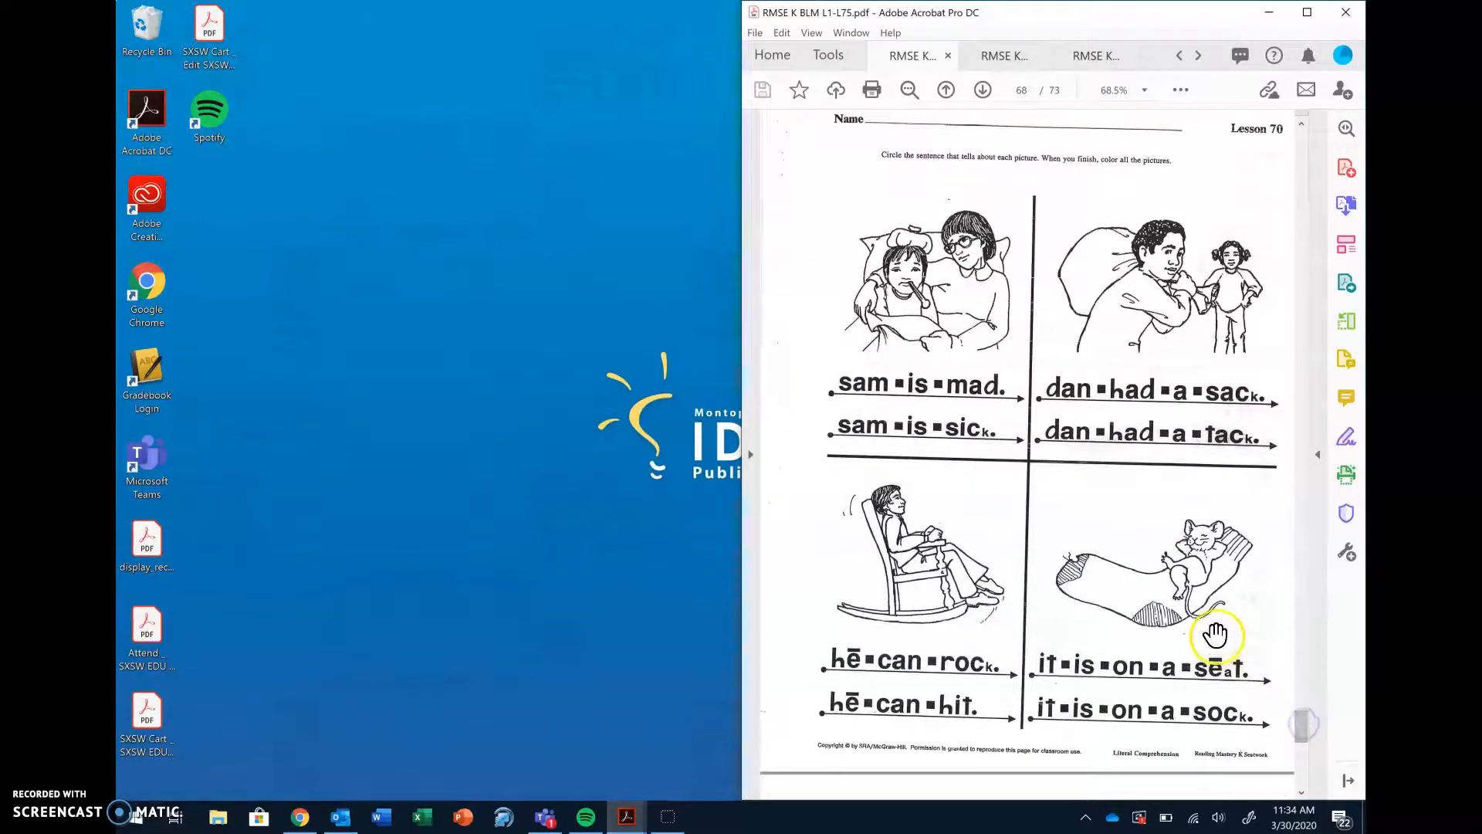
scroll(1126, 297, "down", 3)
scroll(1126, 297, "down", 10)
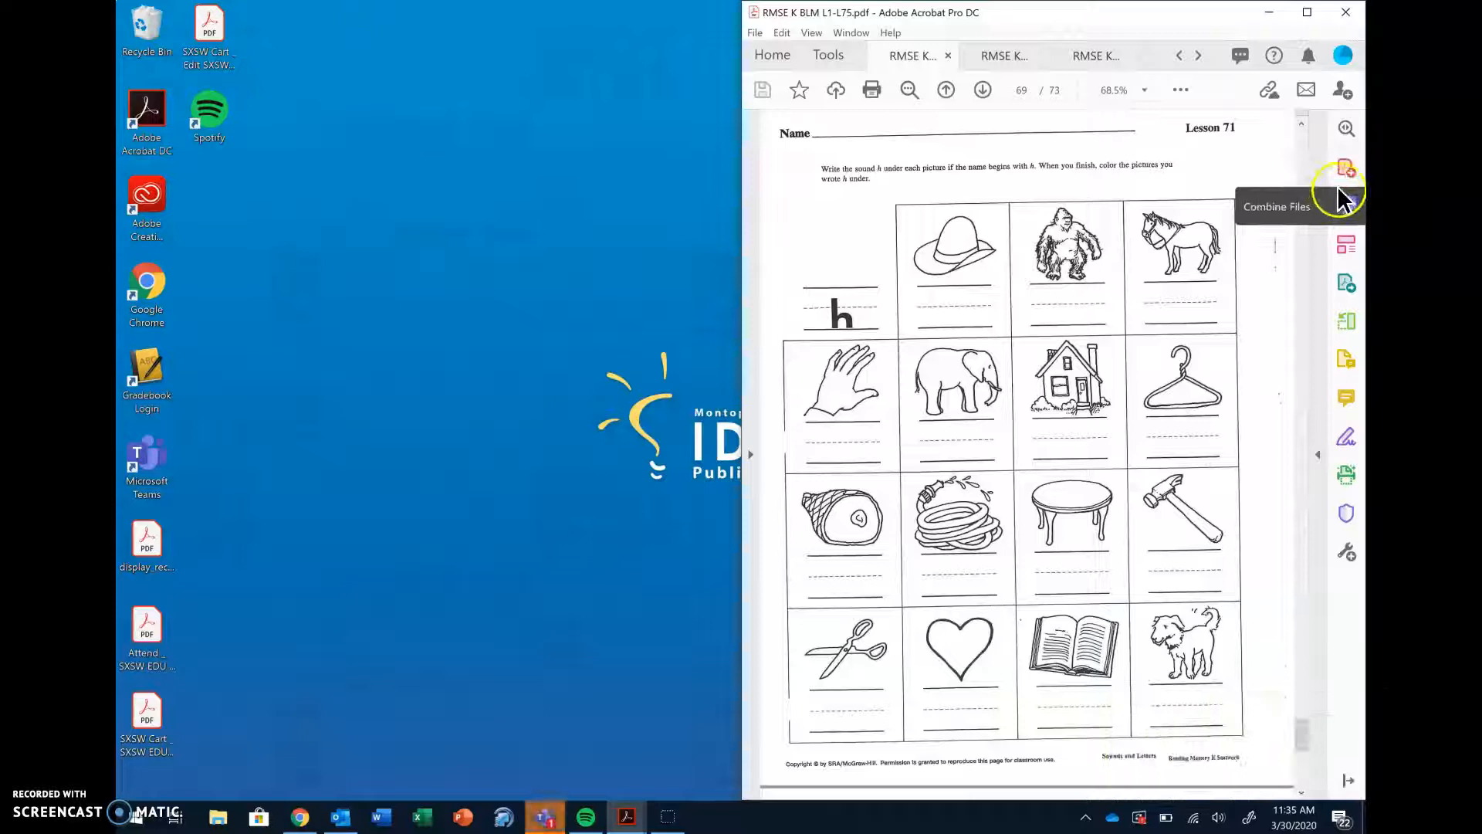
Step: Open Organize Pages for RMSE K BLM L1-L75.pdf and bring pages 69 to 73 into view
left_click(1343, 174)
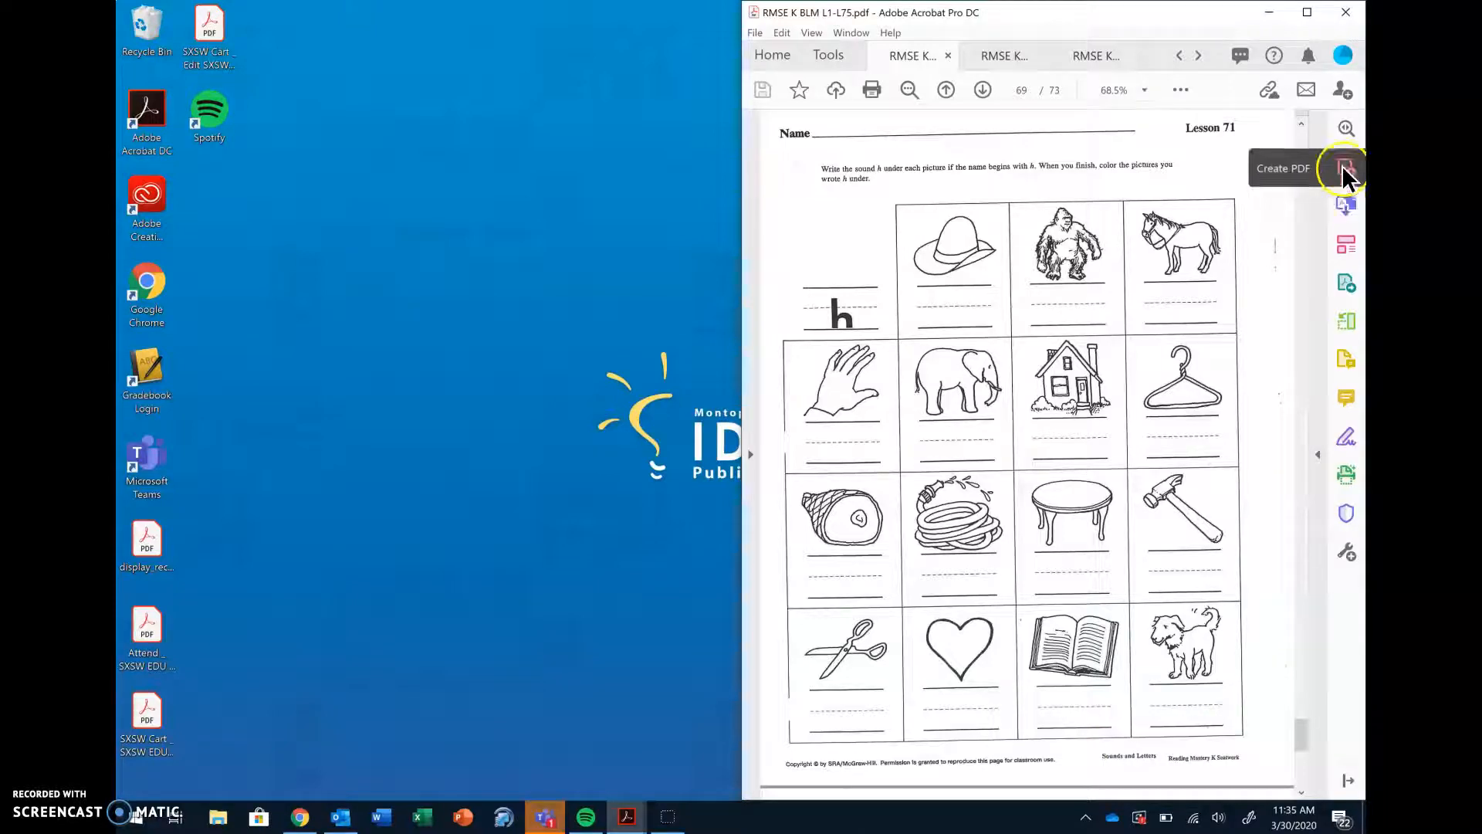
left_click(1345, 322)
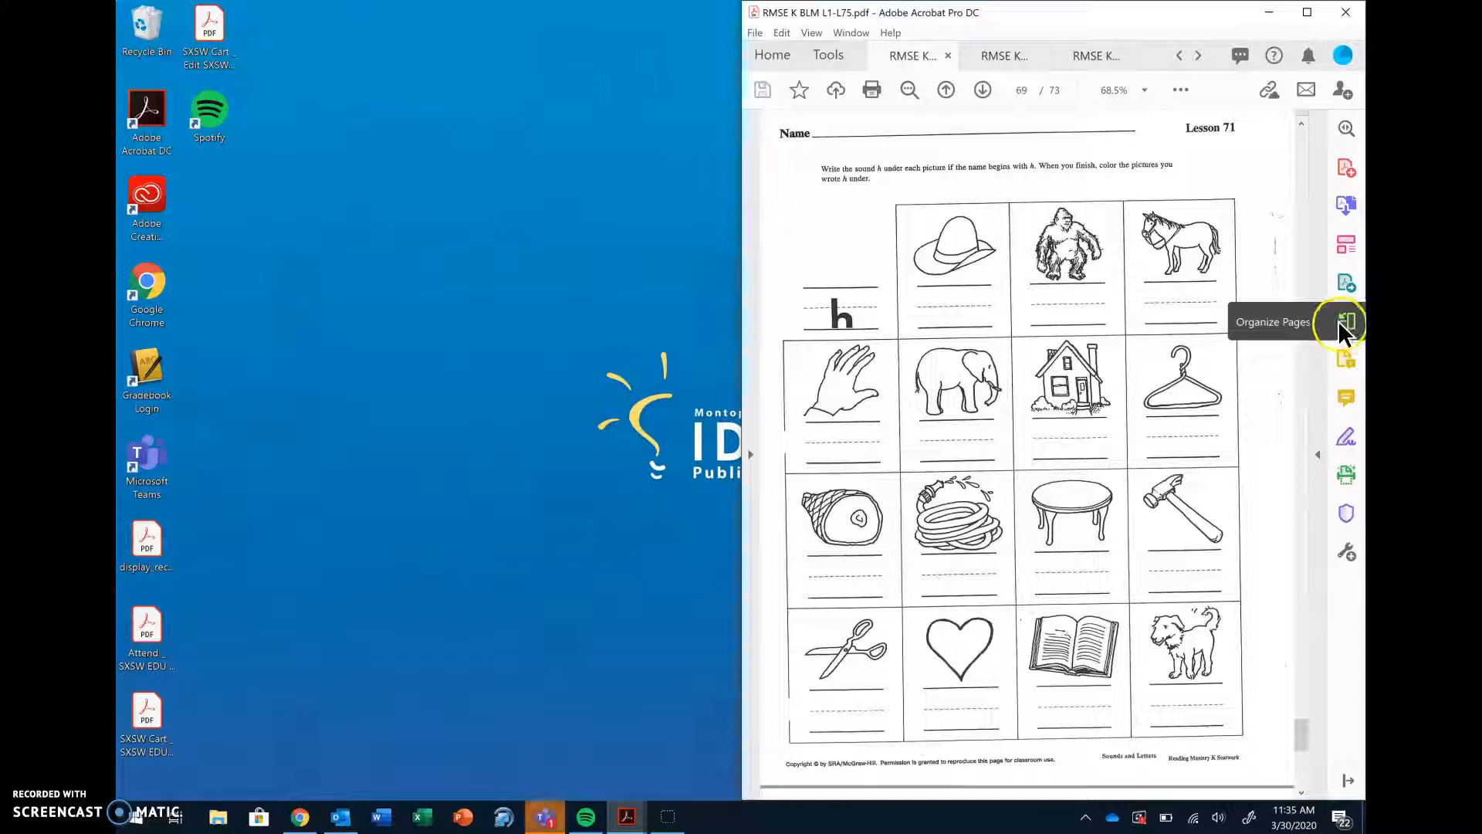
left_click(1340, 324)
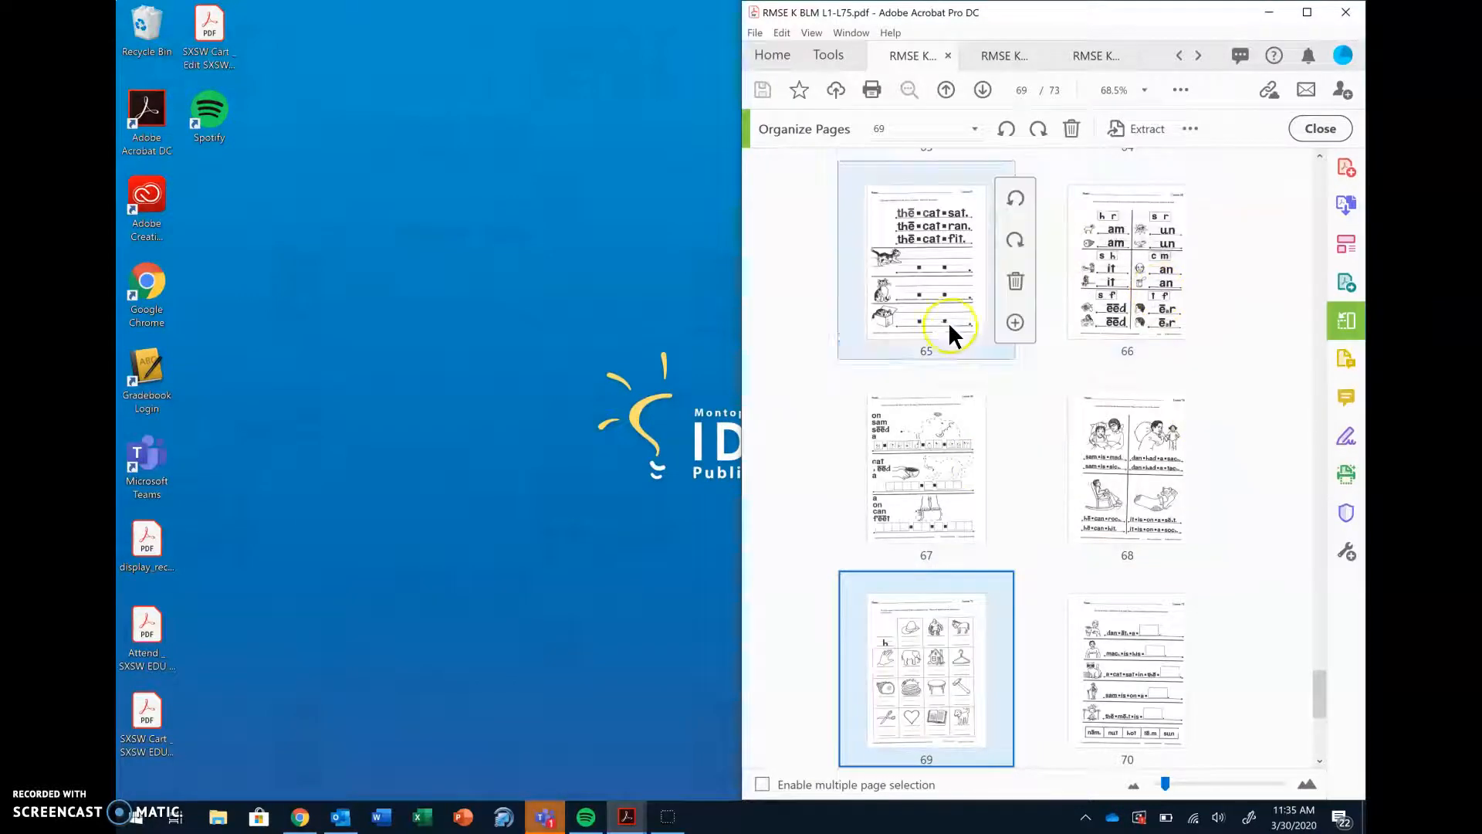
scroll(951, 331, "down", 3)
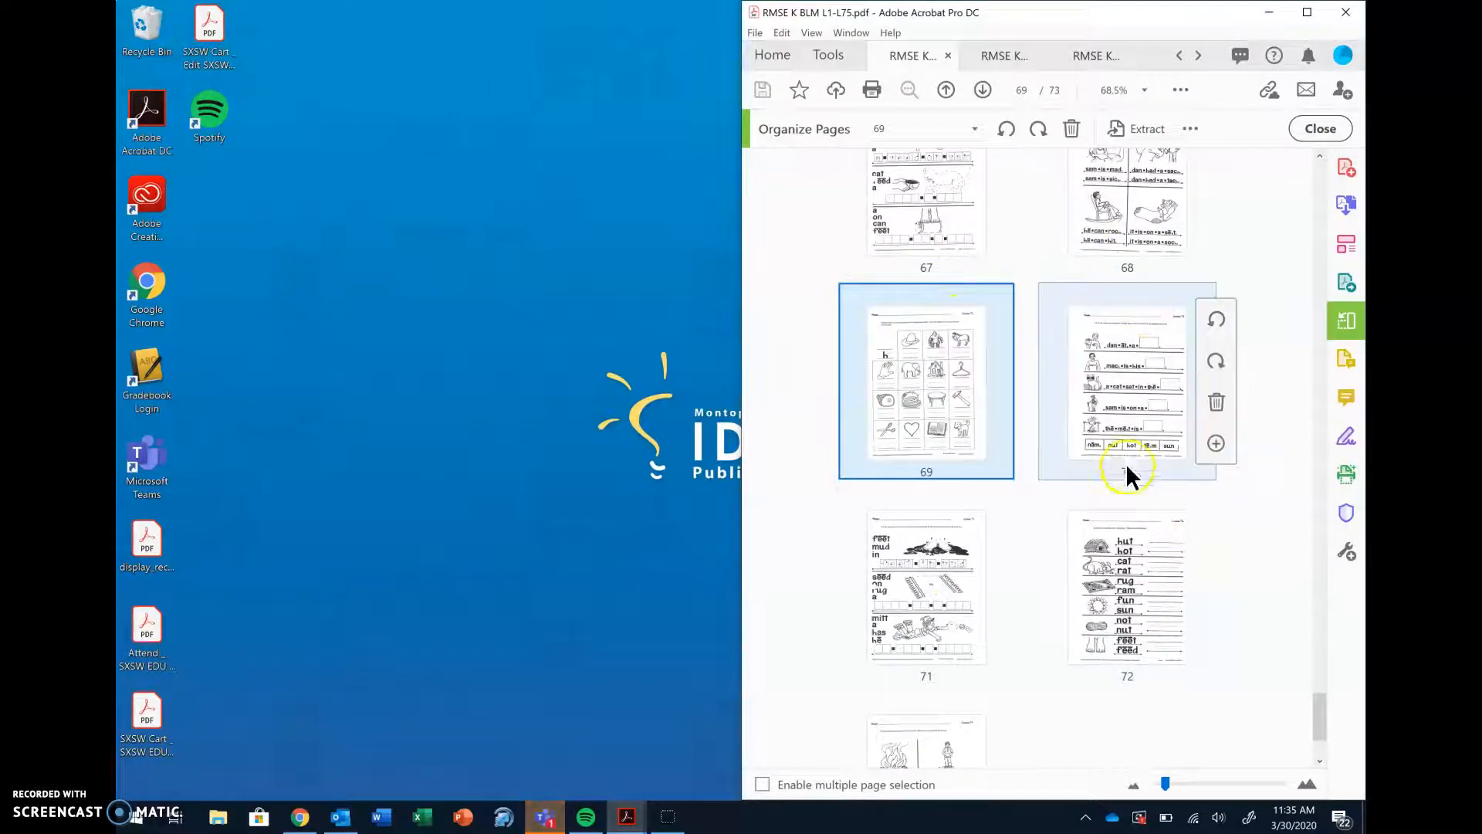
scroll(1123, 467, "down", 1)
scroll(926, 352, "down", 2)
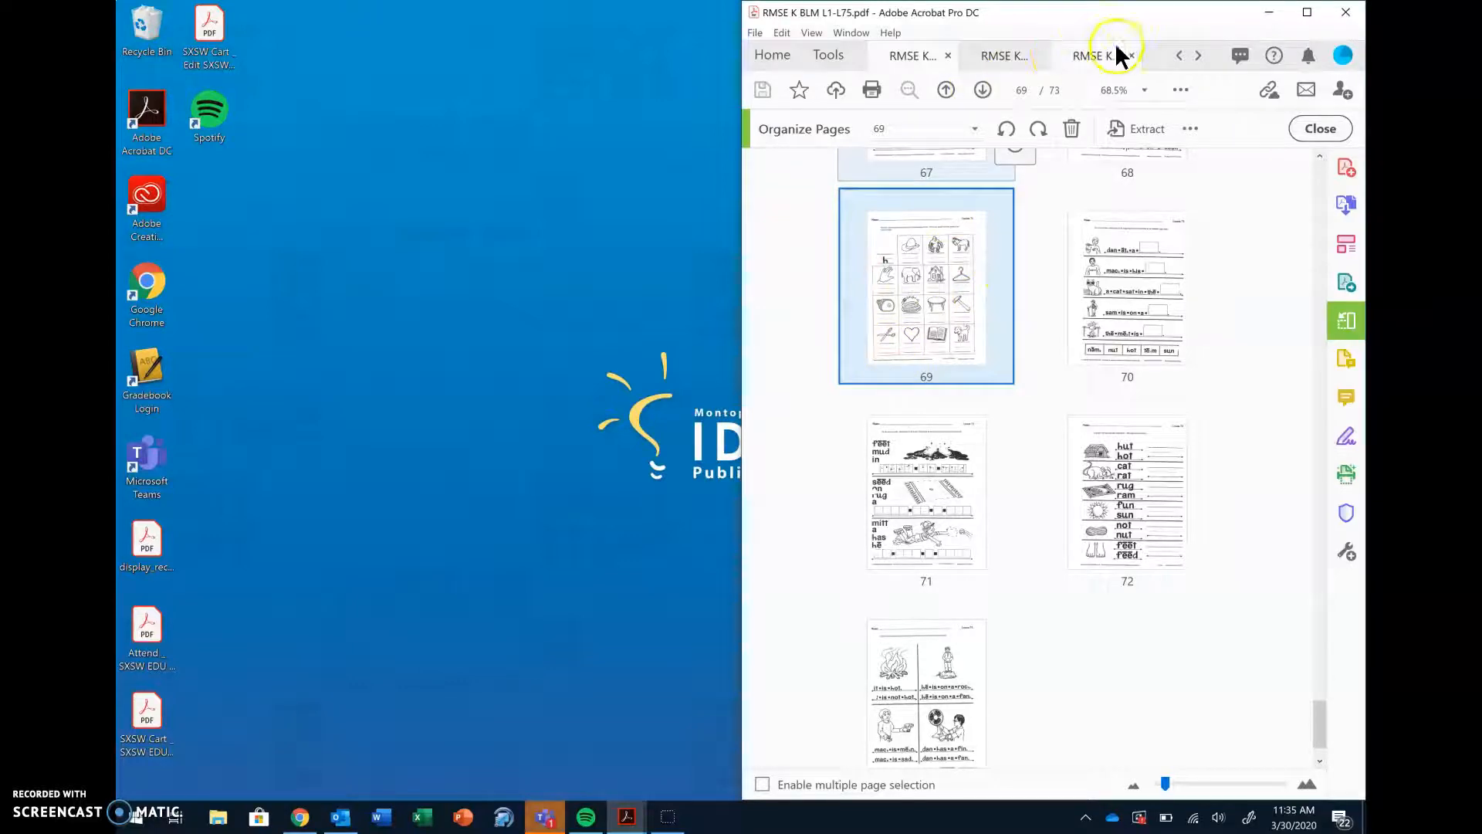
Step: Extract page 69 to the desktop as its own PDF and open the extracted file
left_click_drag(930, 291, 522, 341)
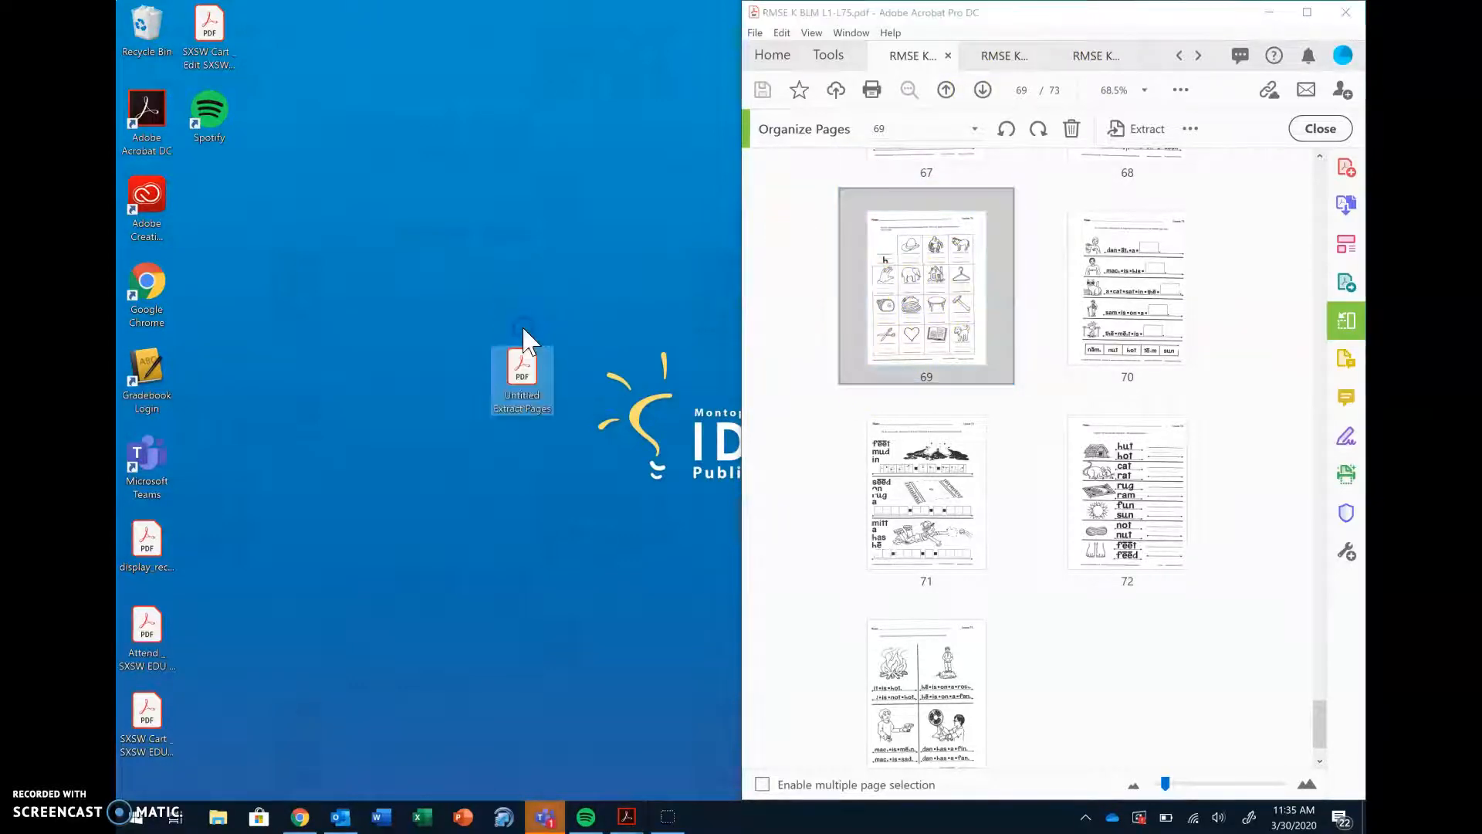
double_click(514, 364)
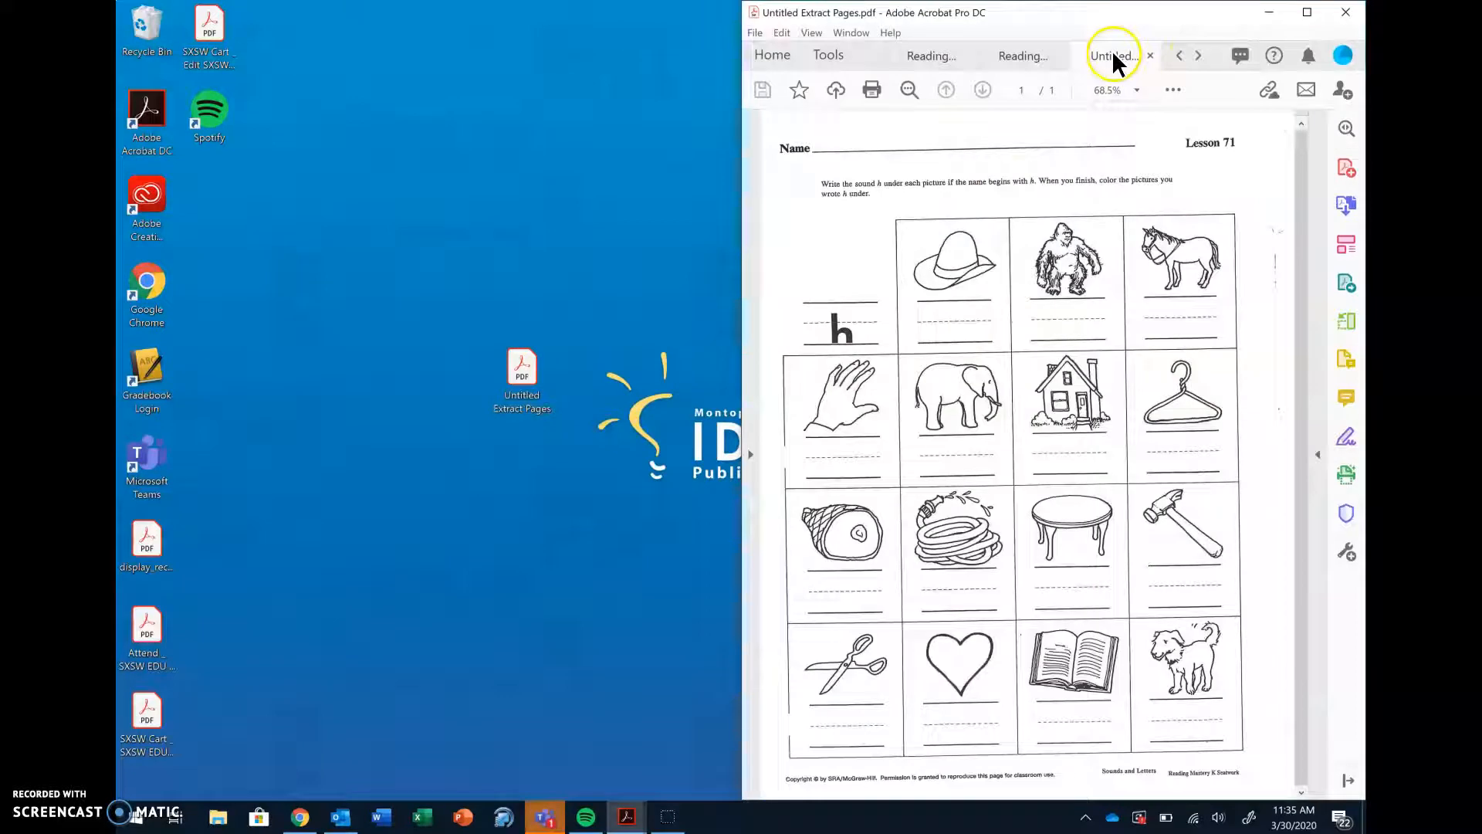
Step: Place the extracted PDF in a separate window beside the source documents and show RMSE K BLM L1-L75.pdf in the other window
left_click_drag(1122, 50, 540, 94)
left_click_drag(877, 115, 444, 19)
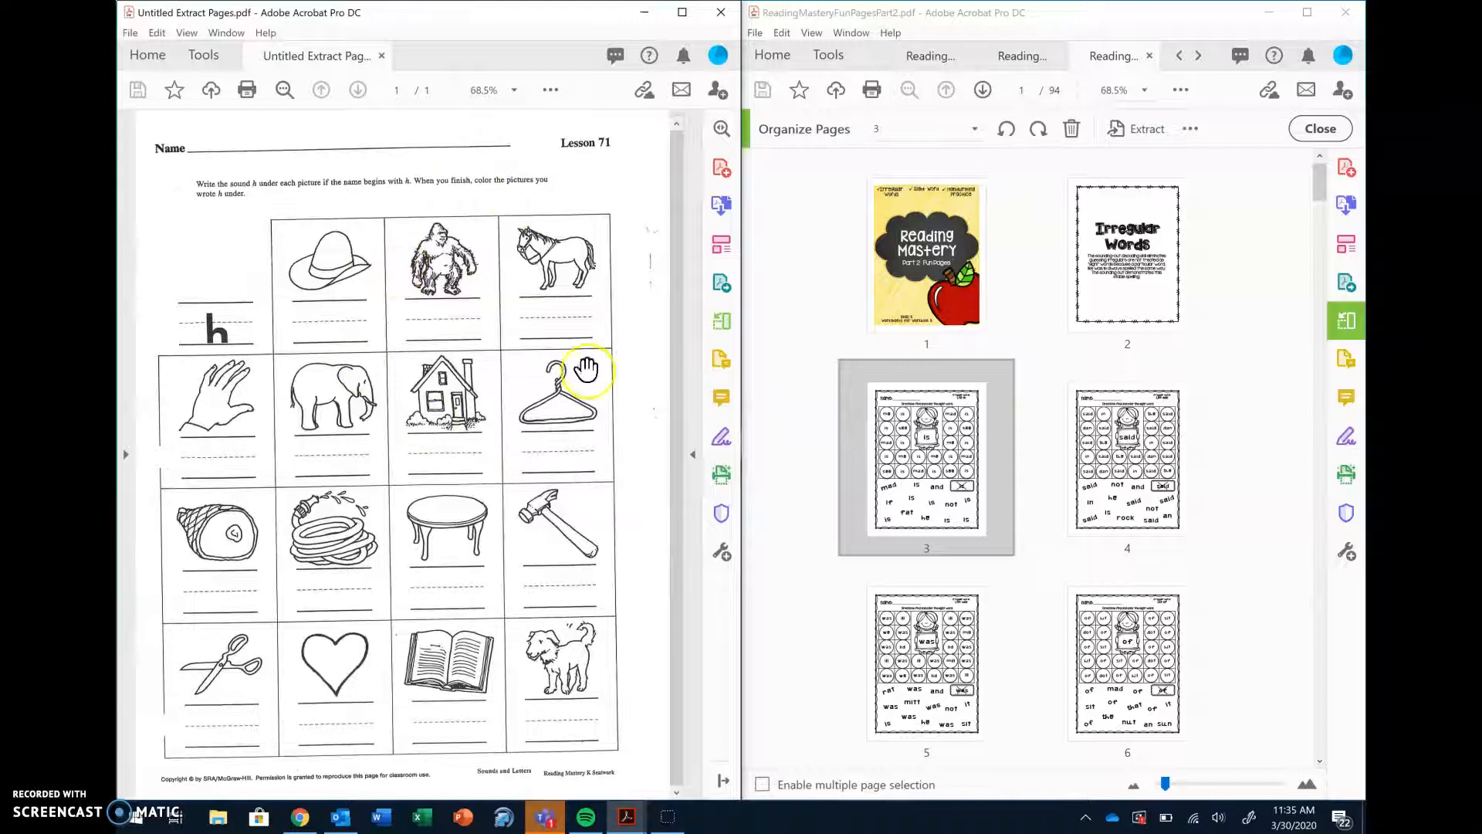
left_click(925, 52)
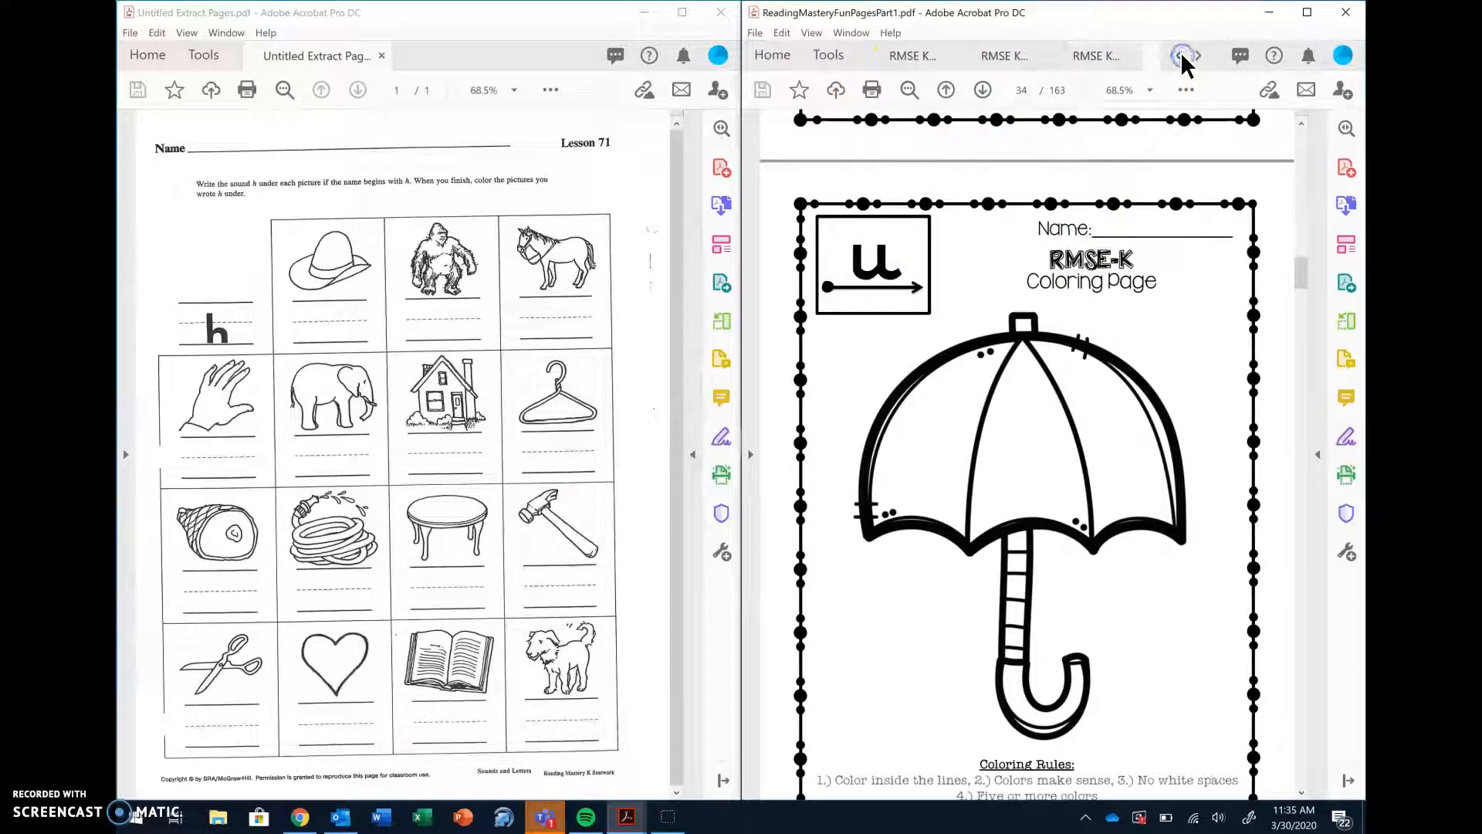
left_click(914, 56)
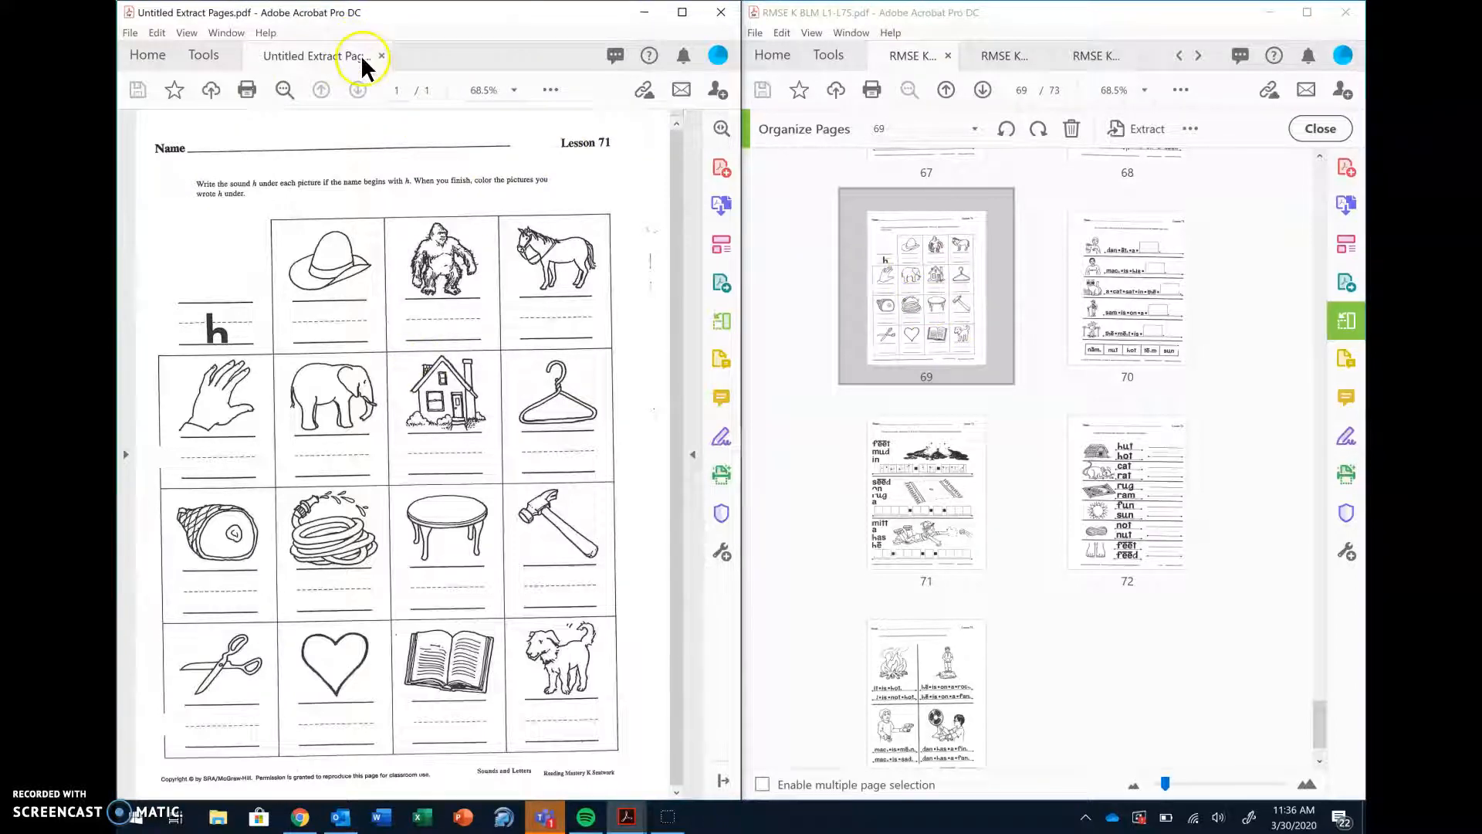
Step: Save the extracted PDF in the Distance Learning folder as RMSE K 71-75
left_click(131, 34)
left_click(199, 164)
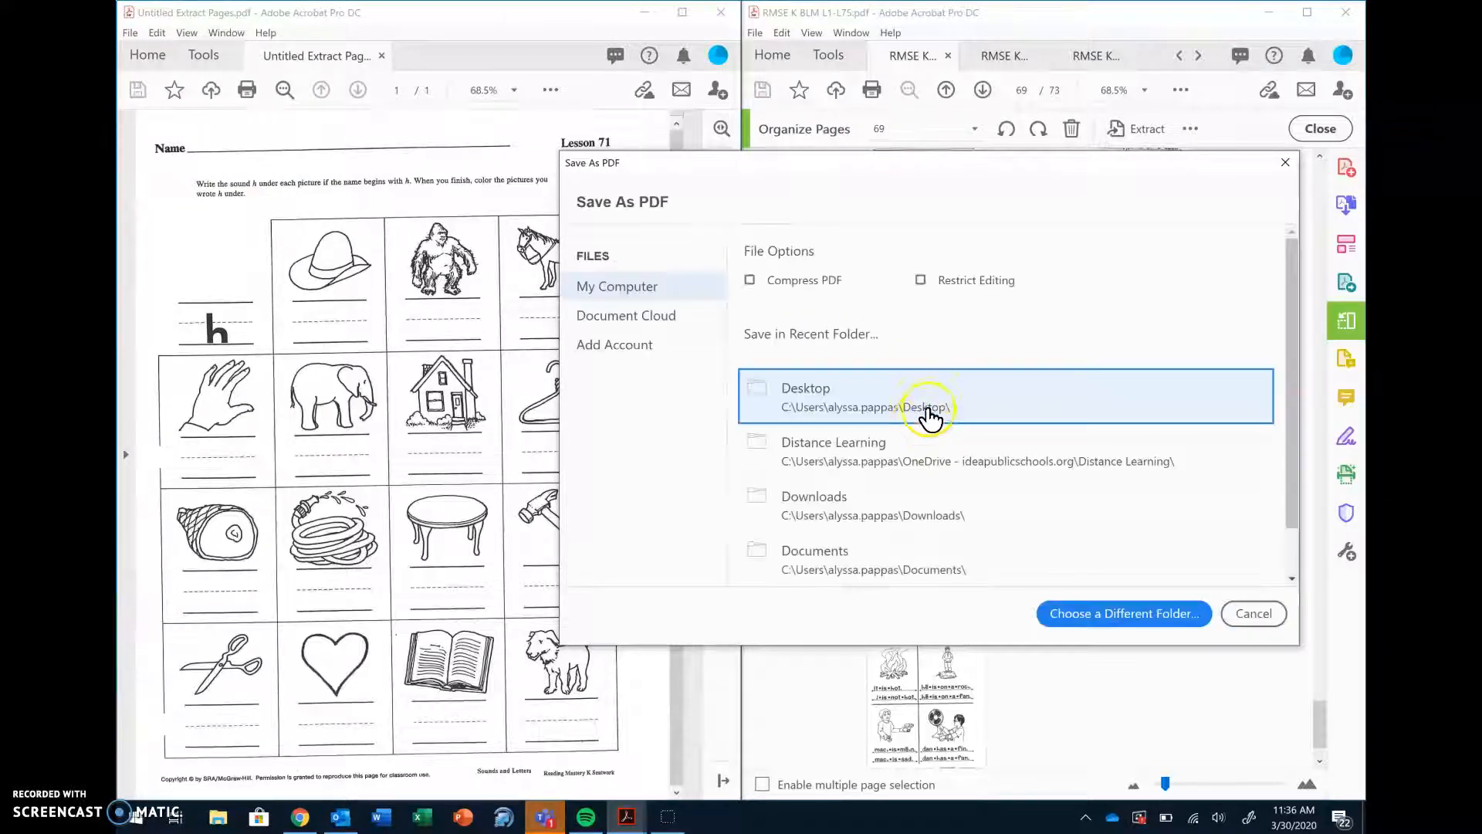
left_click(911, 451)
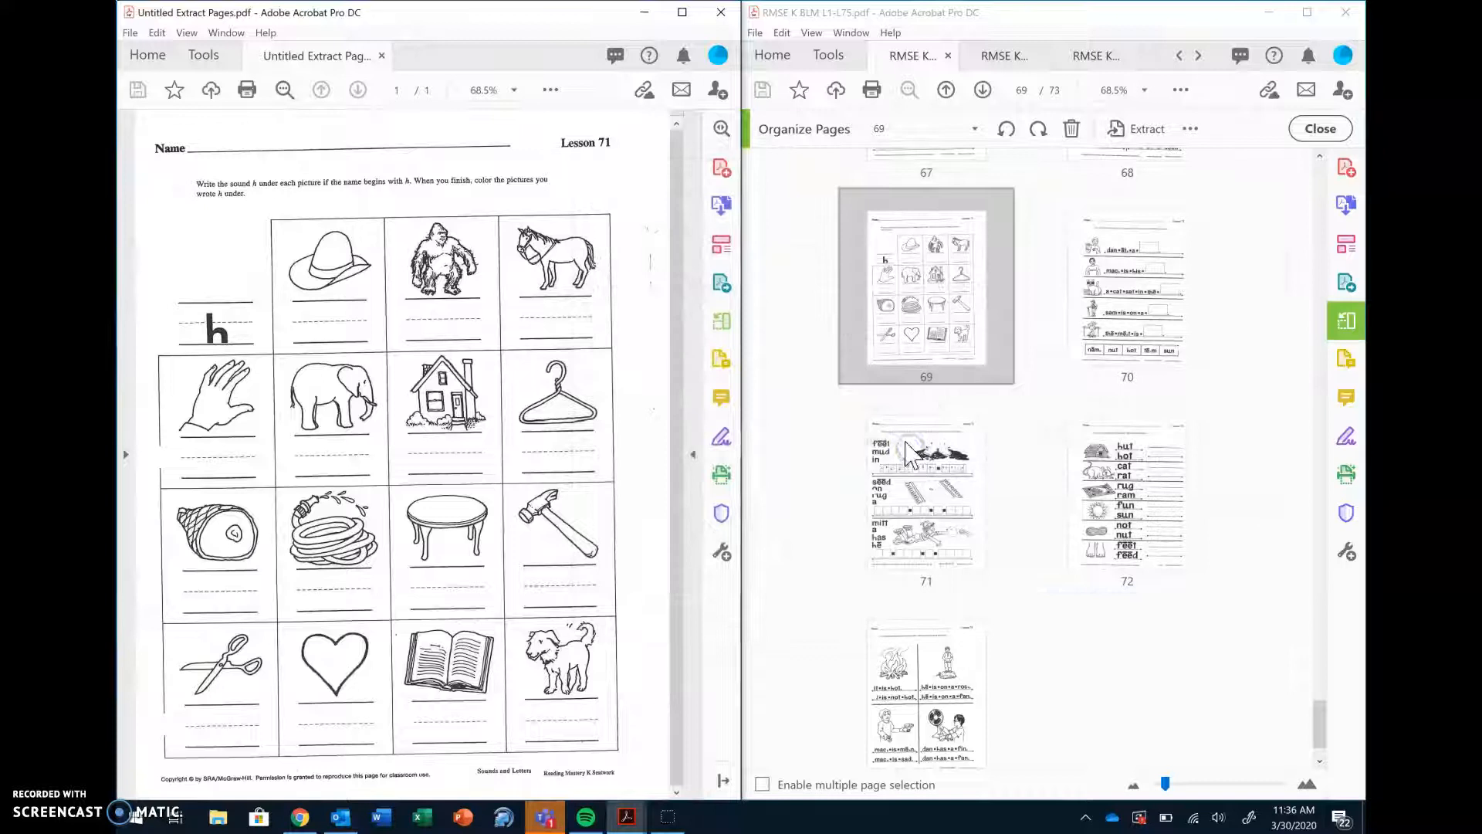
type("R")
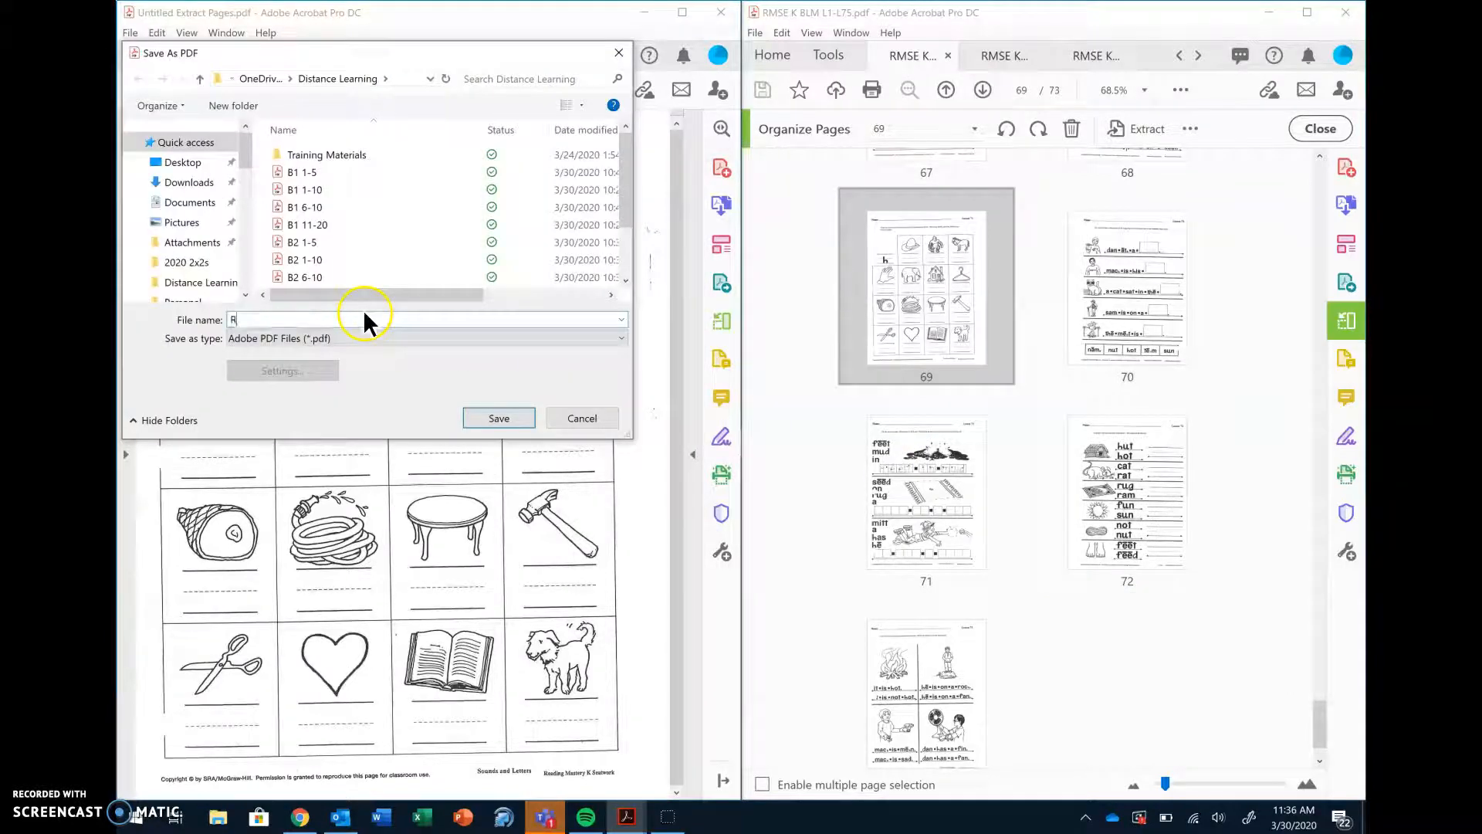
type("MSE K")
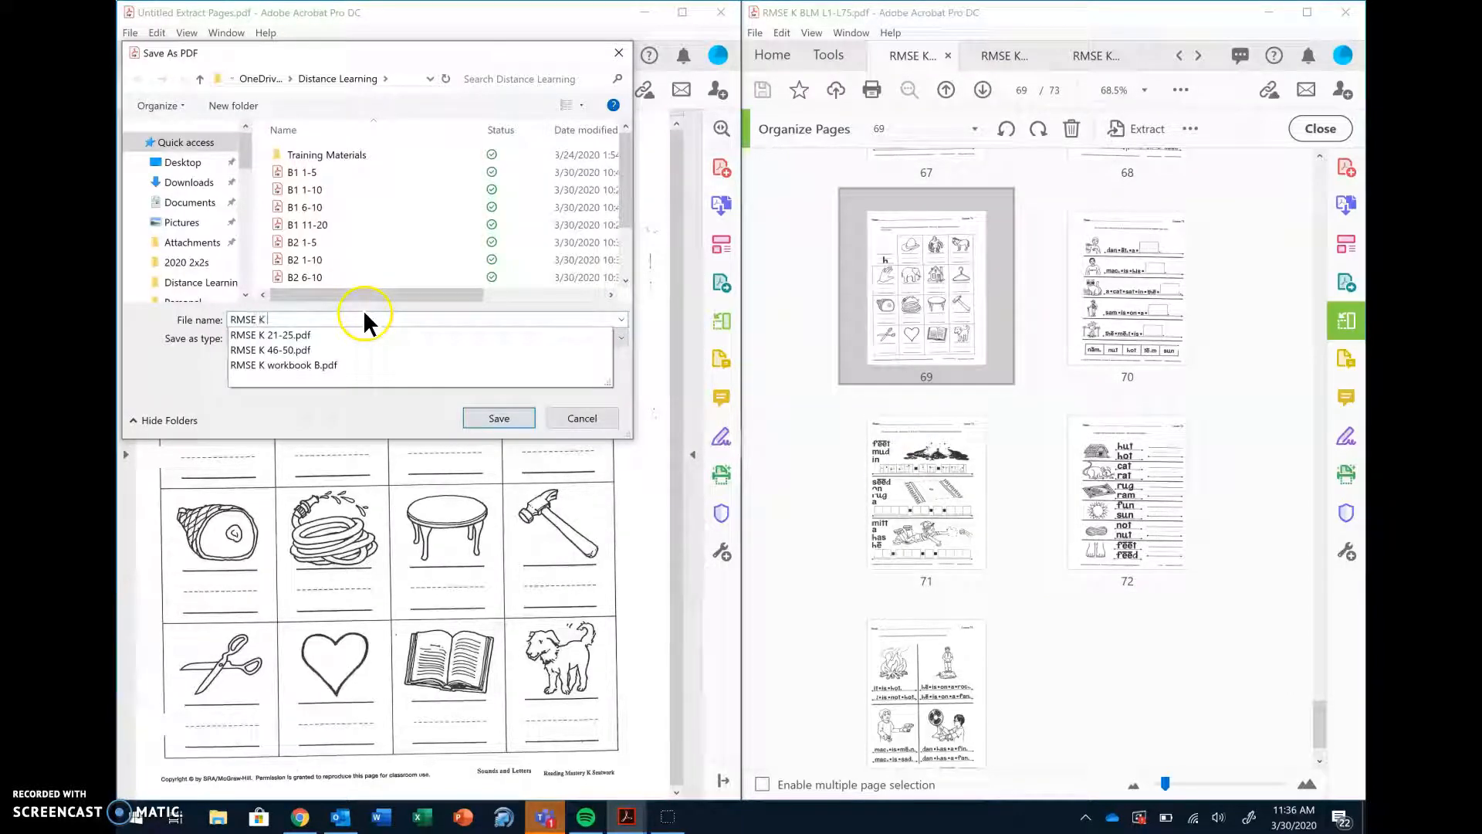
type(" 71-75")
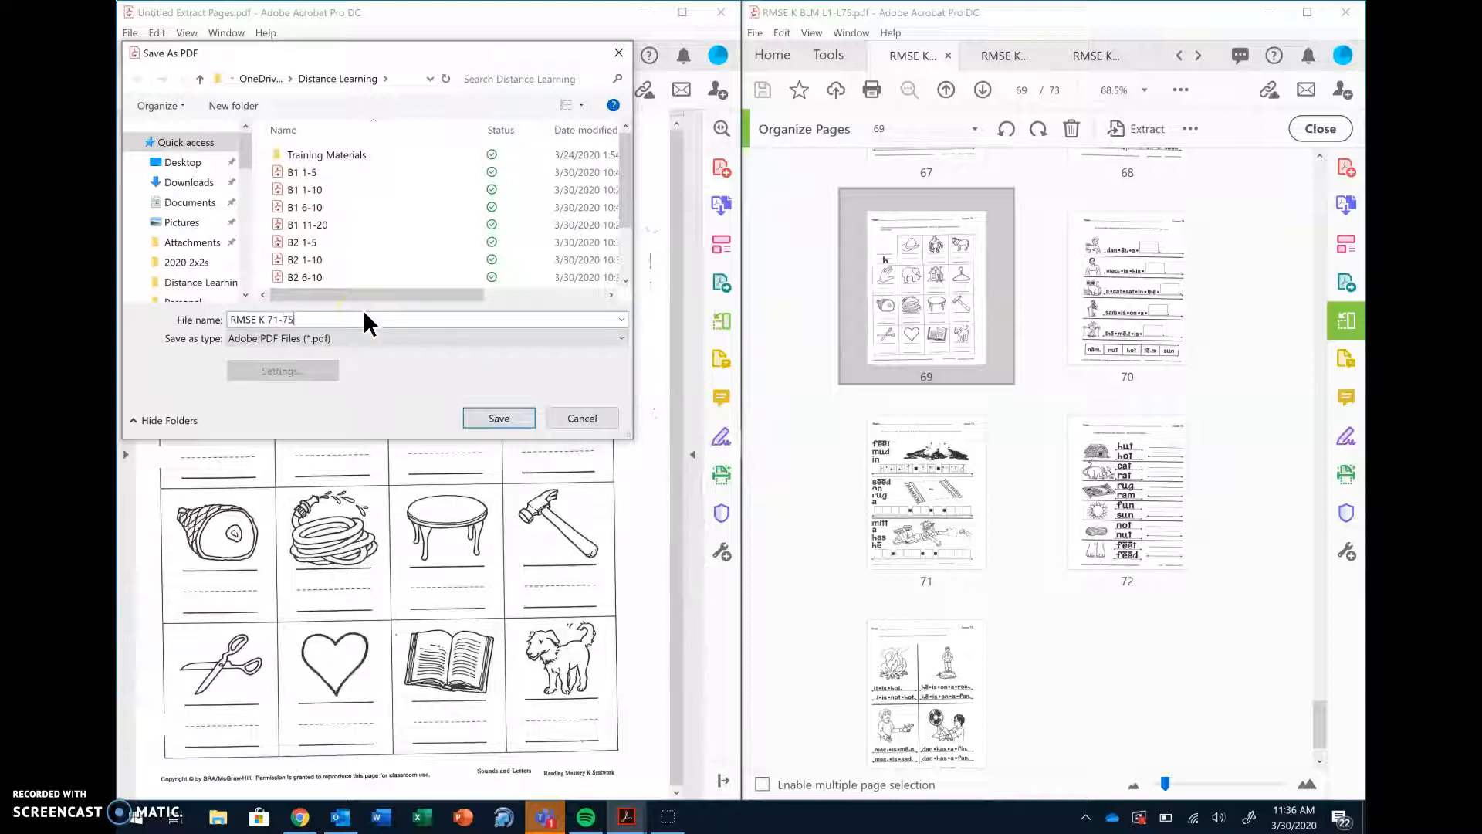
left_click(498, 418)
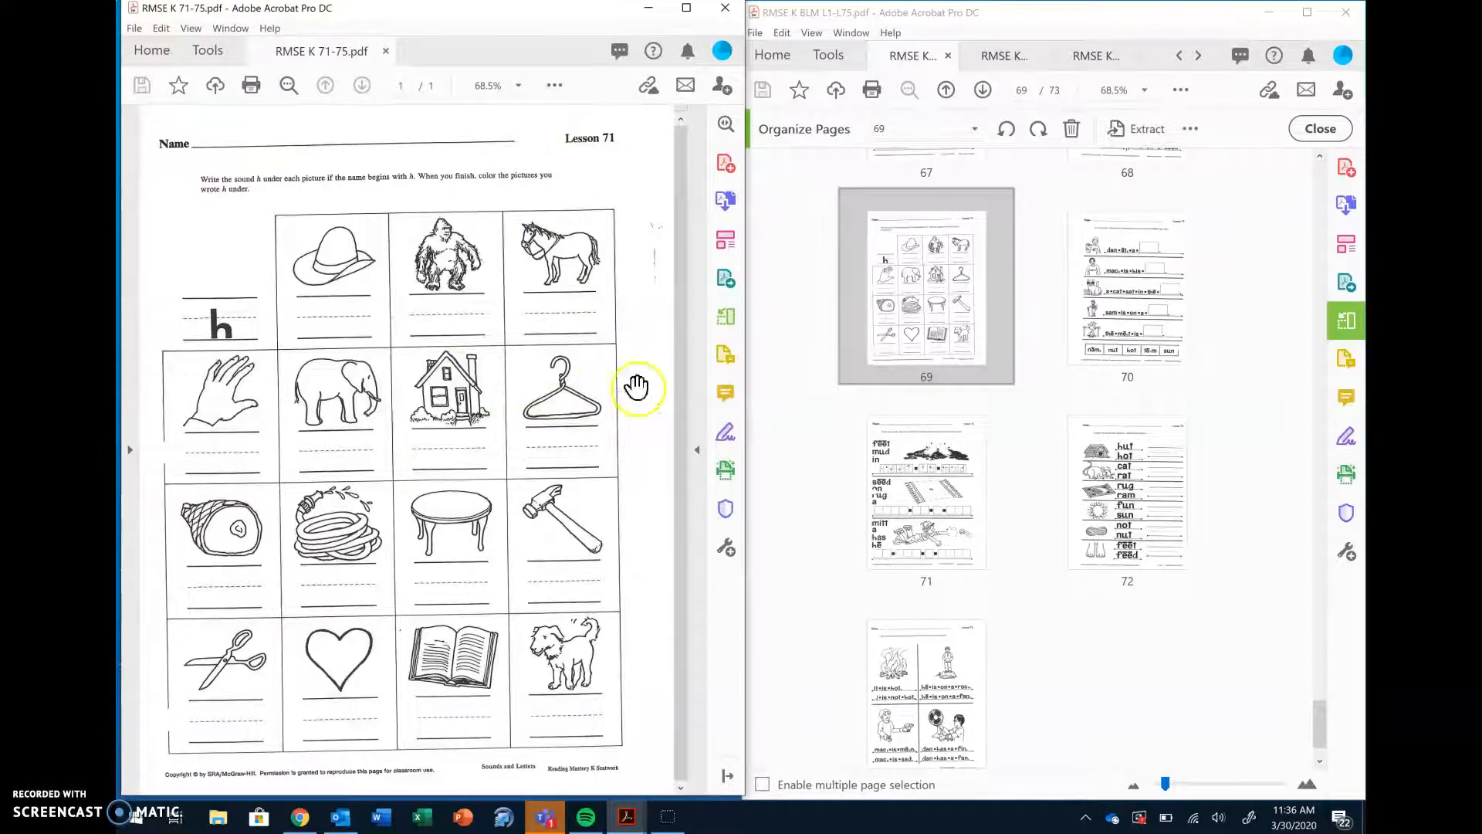
Step: Open Organize Pages for both RMSE K 71-75.pdf and RMSE K workbook B.pdf
left_click(727, 317)
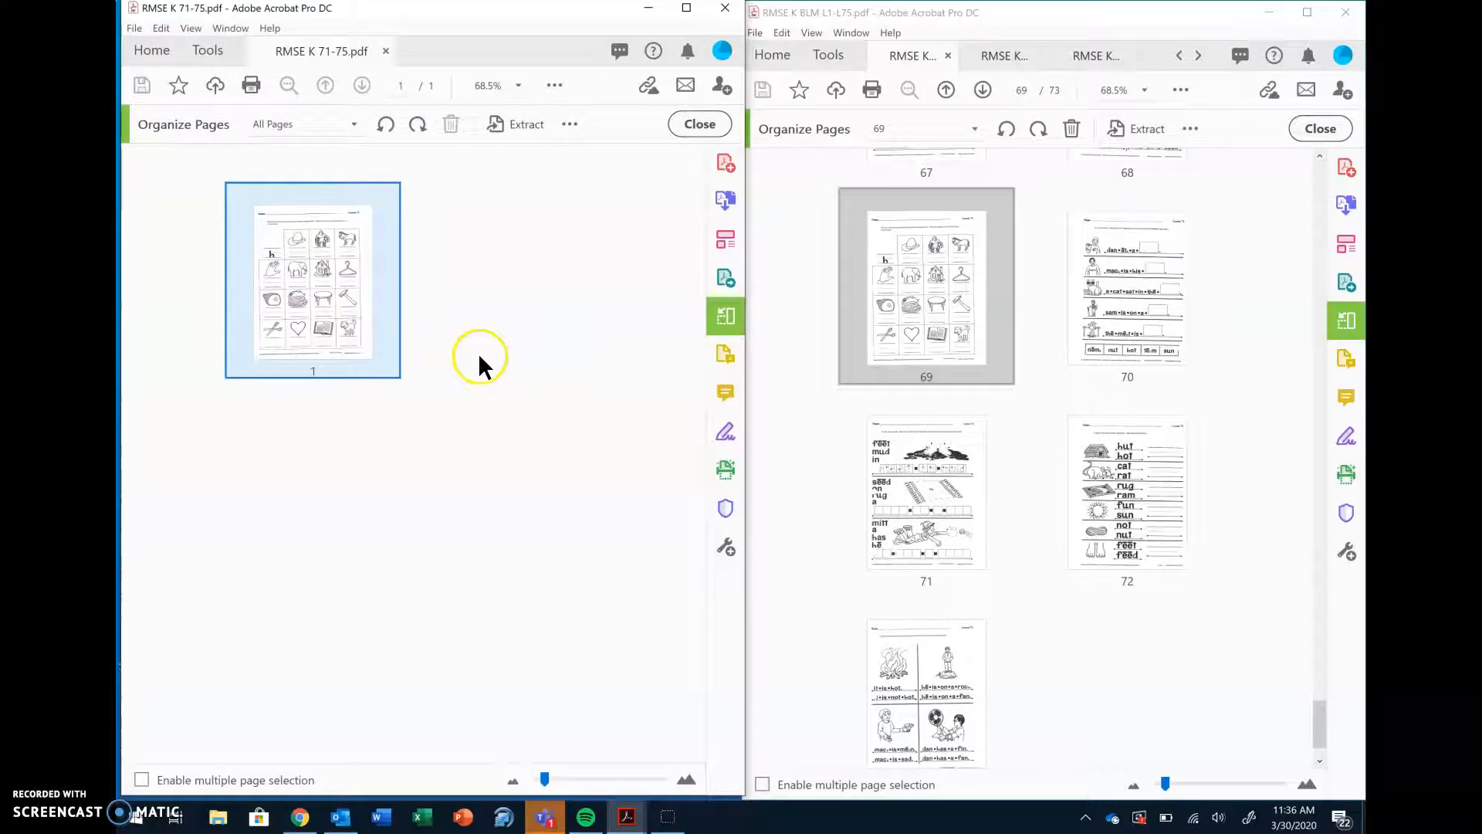
left_click(784, 302)
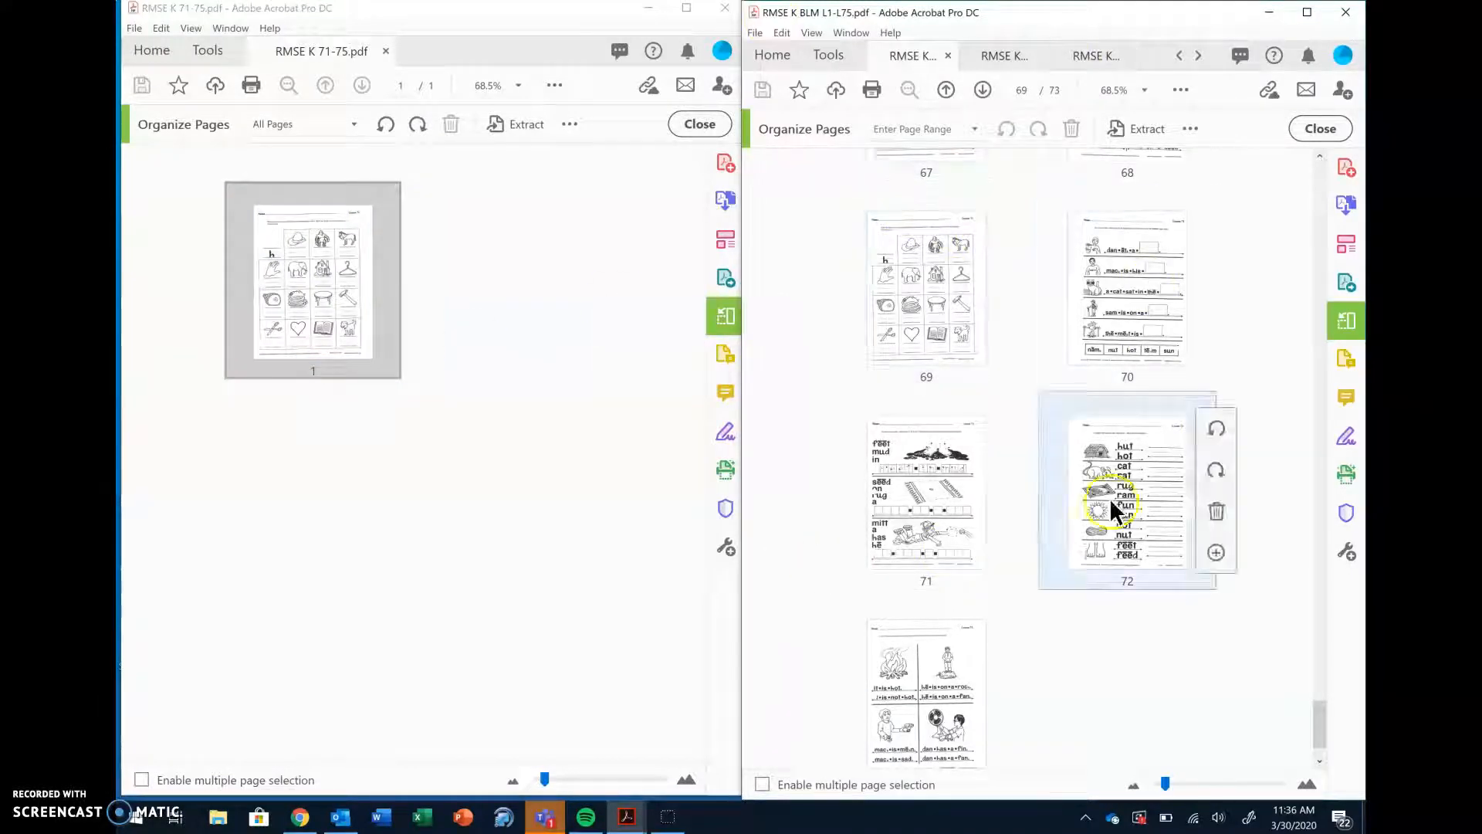
left_click(992, 59)
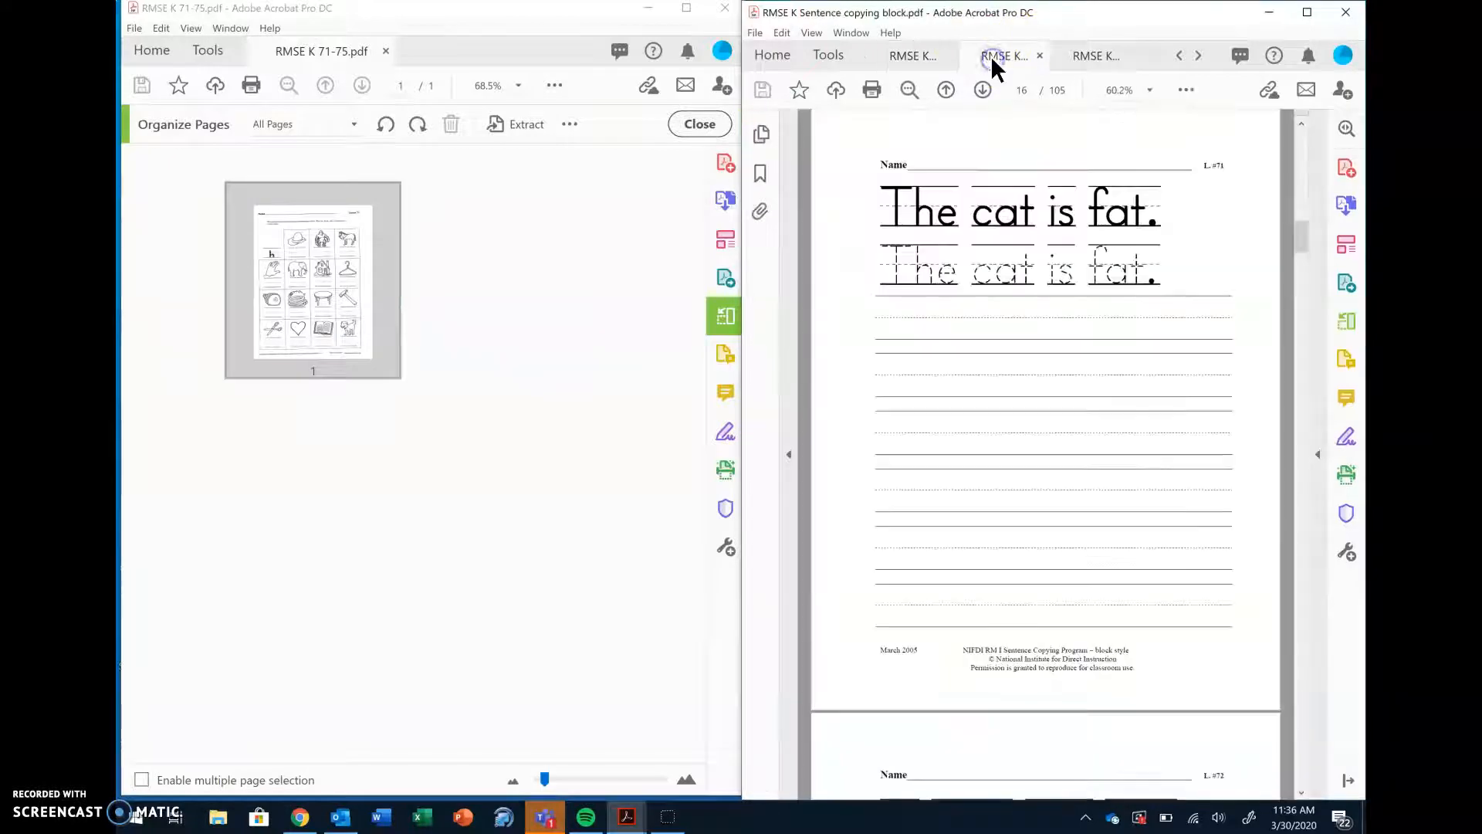
left_click(1074, 56)
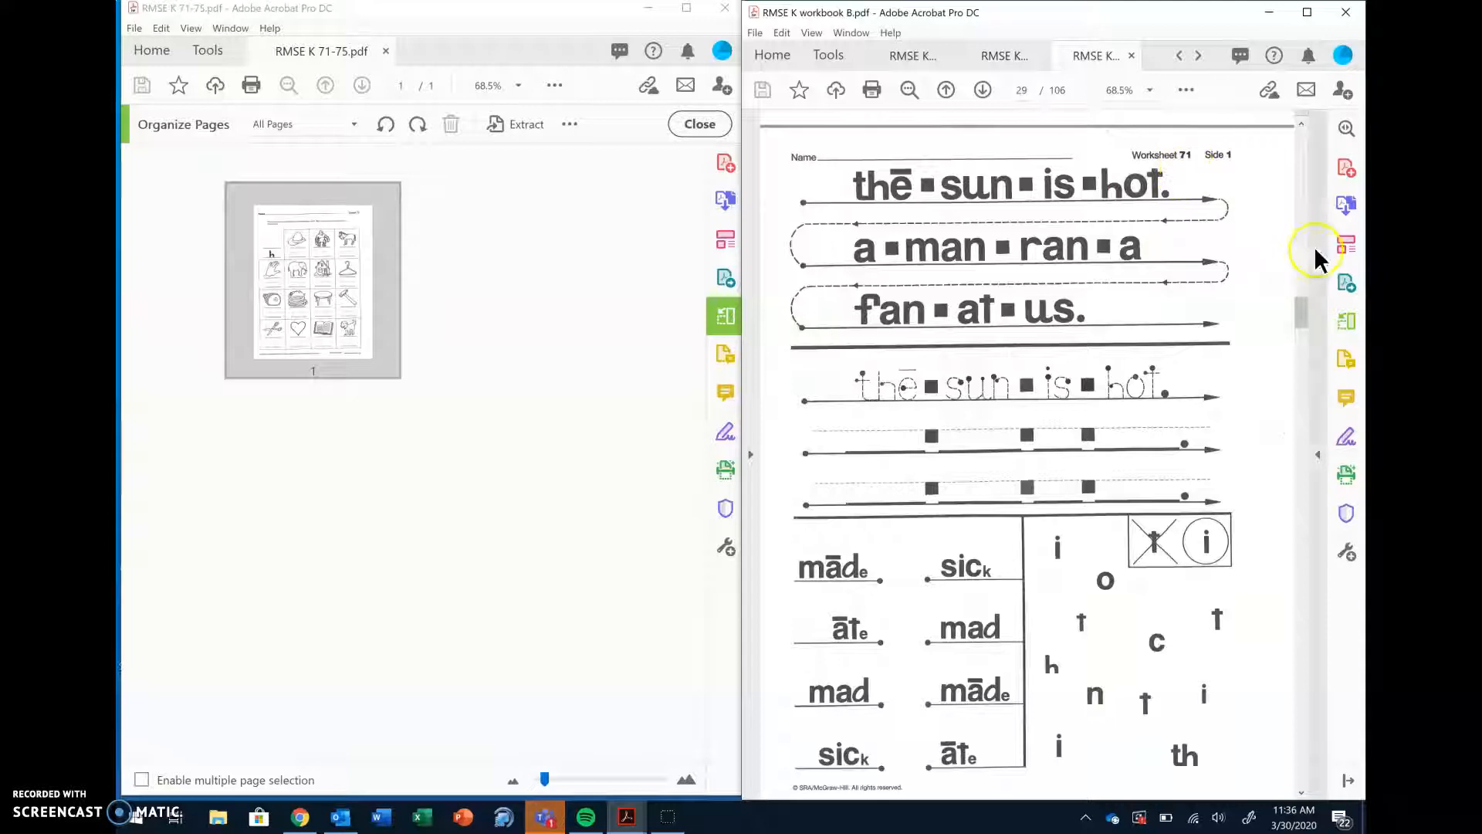
left_click(1347, 322)
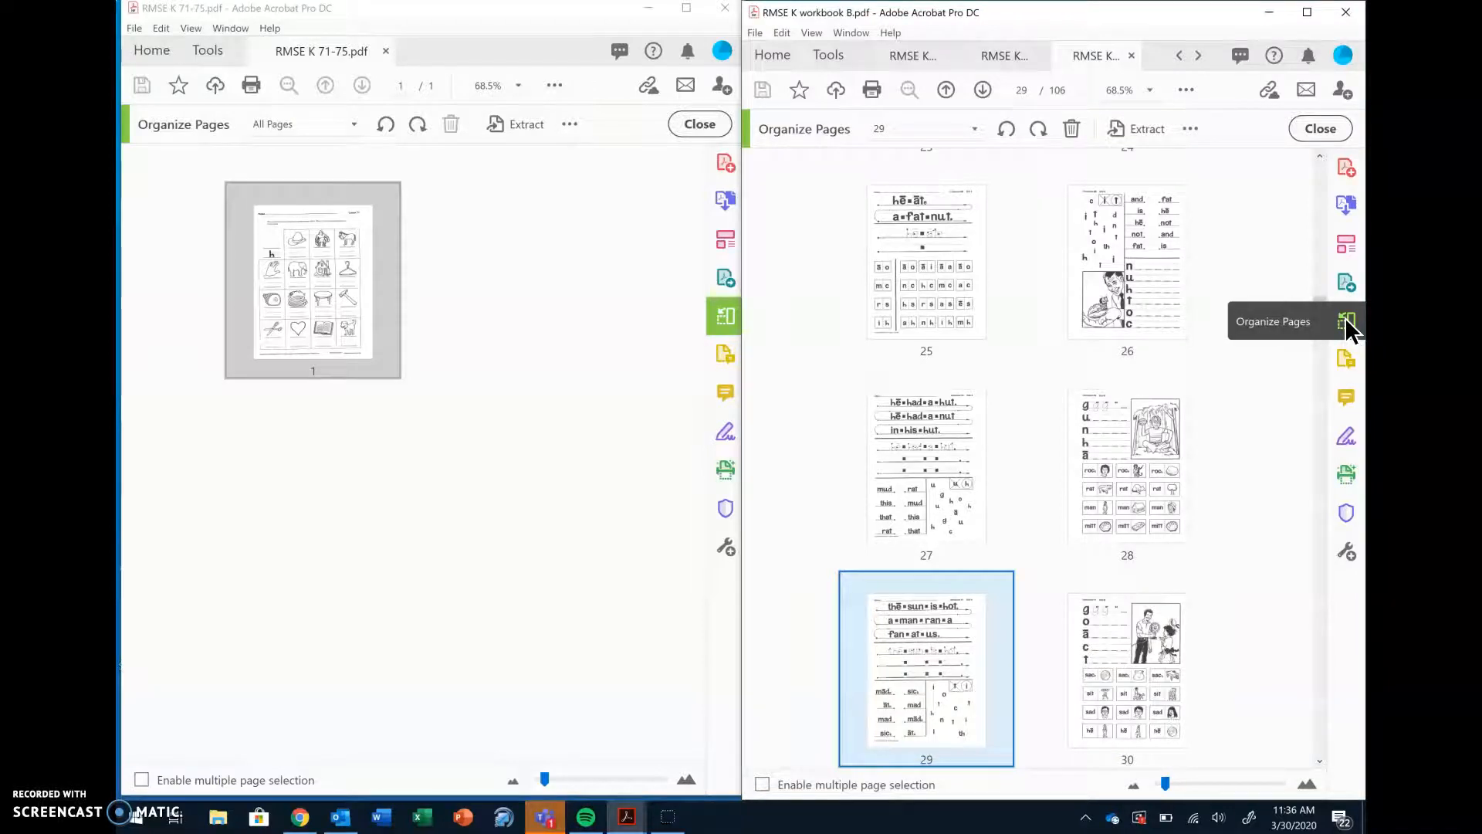
Step: Select pages 29 to 38 of RMSE K workbook B.pdf in Organize Pages
scroll(1059, 401, "down", 5)
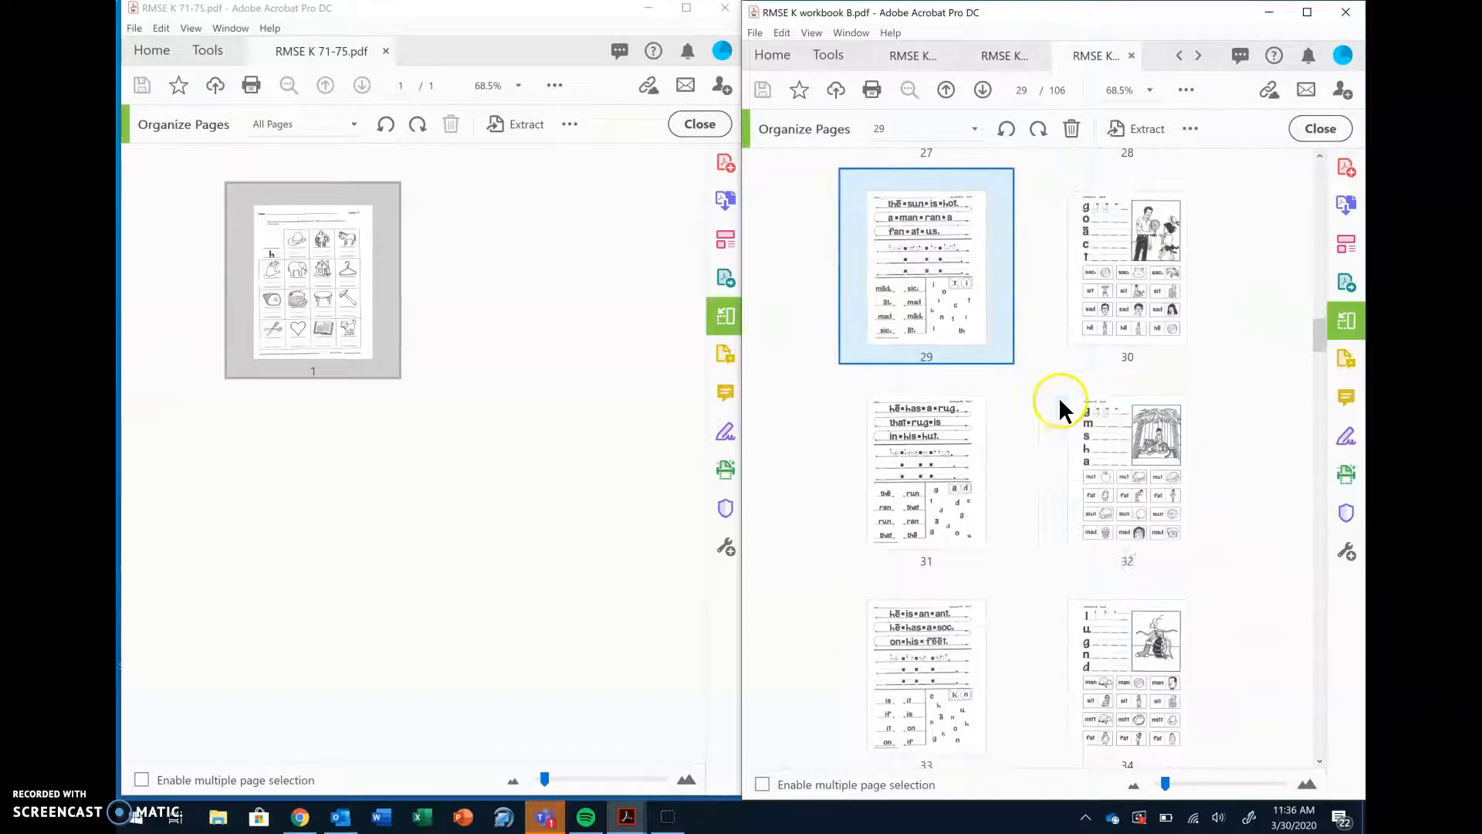
mouse_move(863, 295)
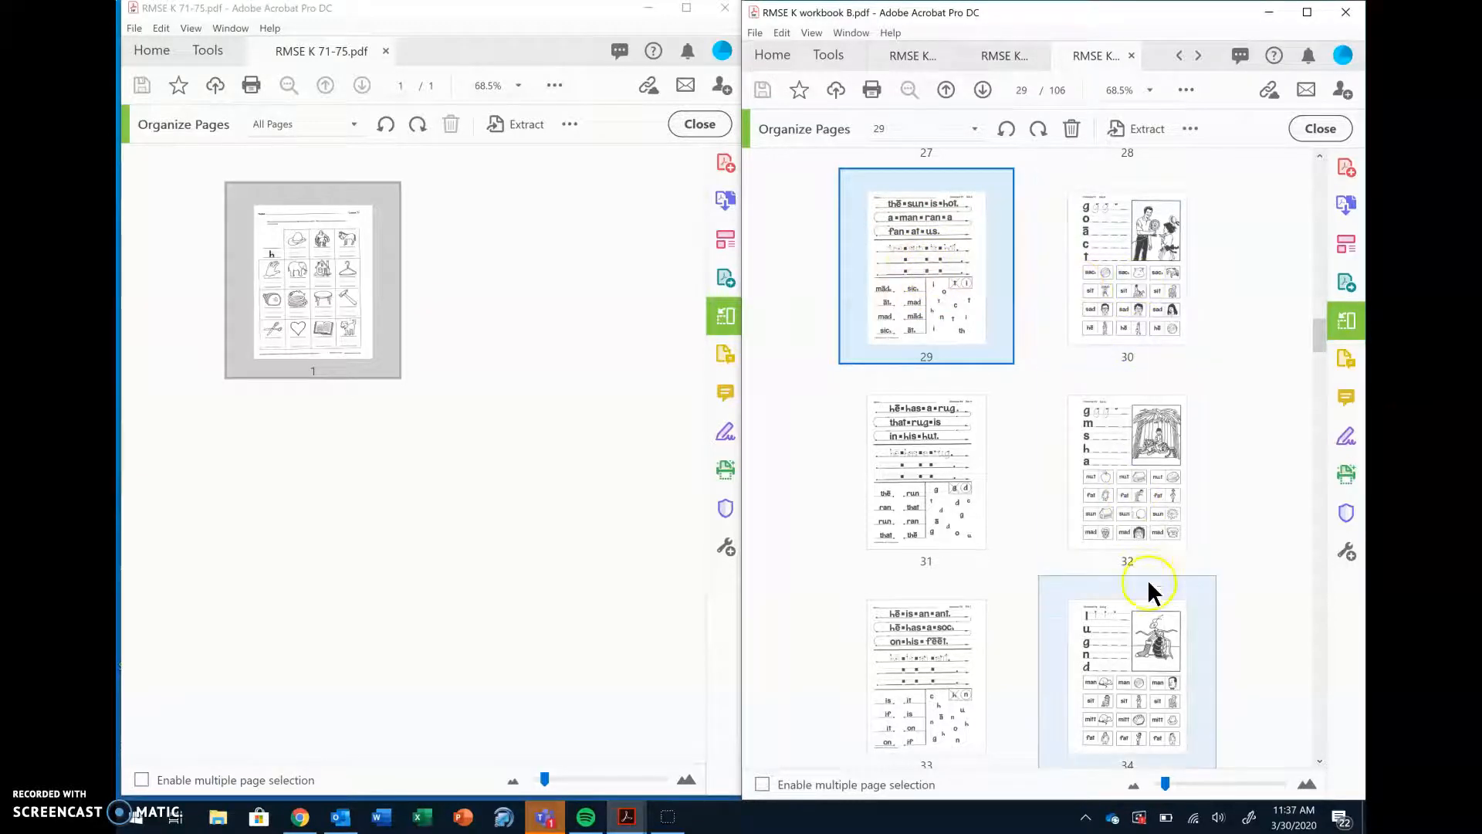
left_click(1171, 241, "shift")
left_click(947, 483, "shift")
left_click(1143, 494, "shift")
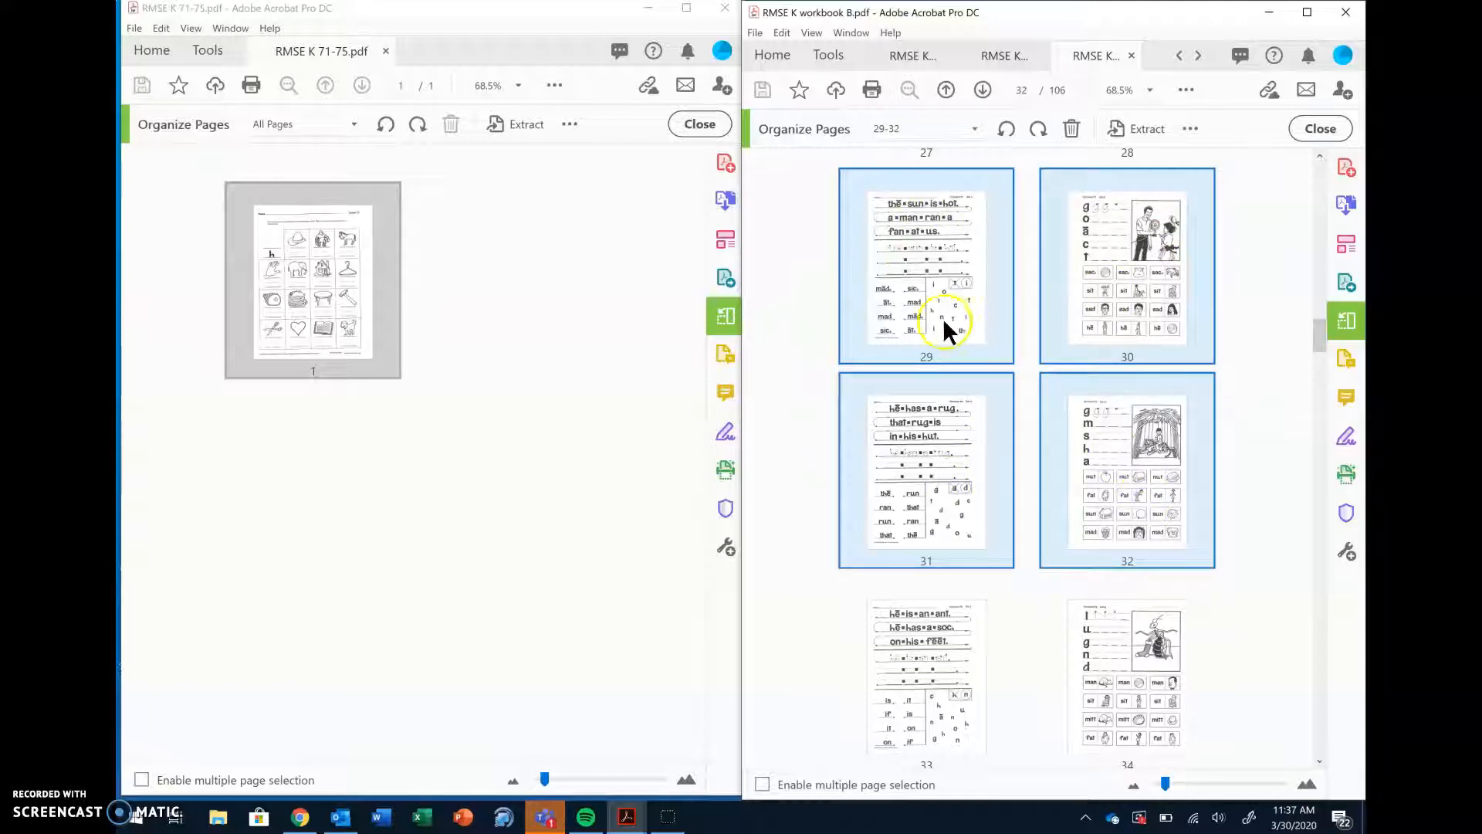
scroll(1137, 465, "down", 3)
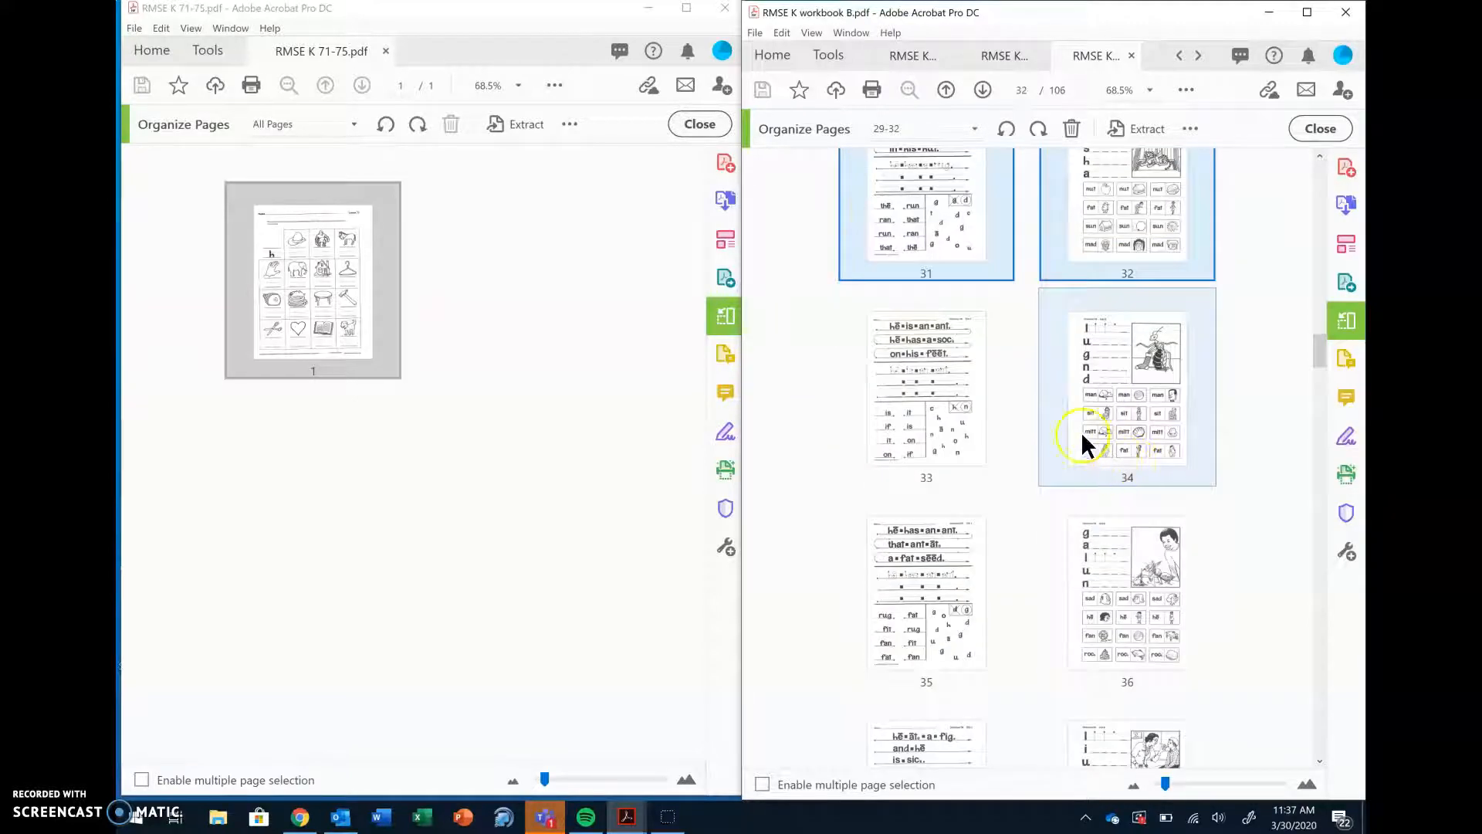
left_click(1132, 420, "shift")
scroll(1043, 434, "down", 3)
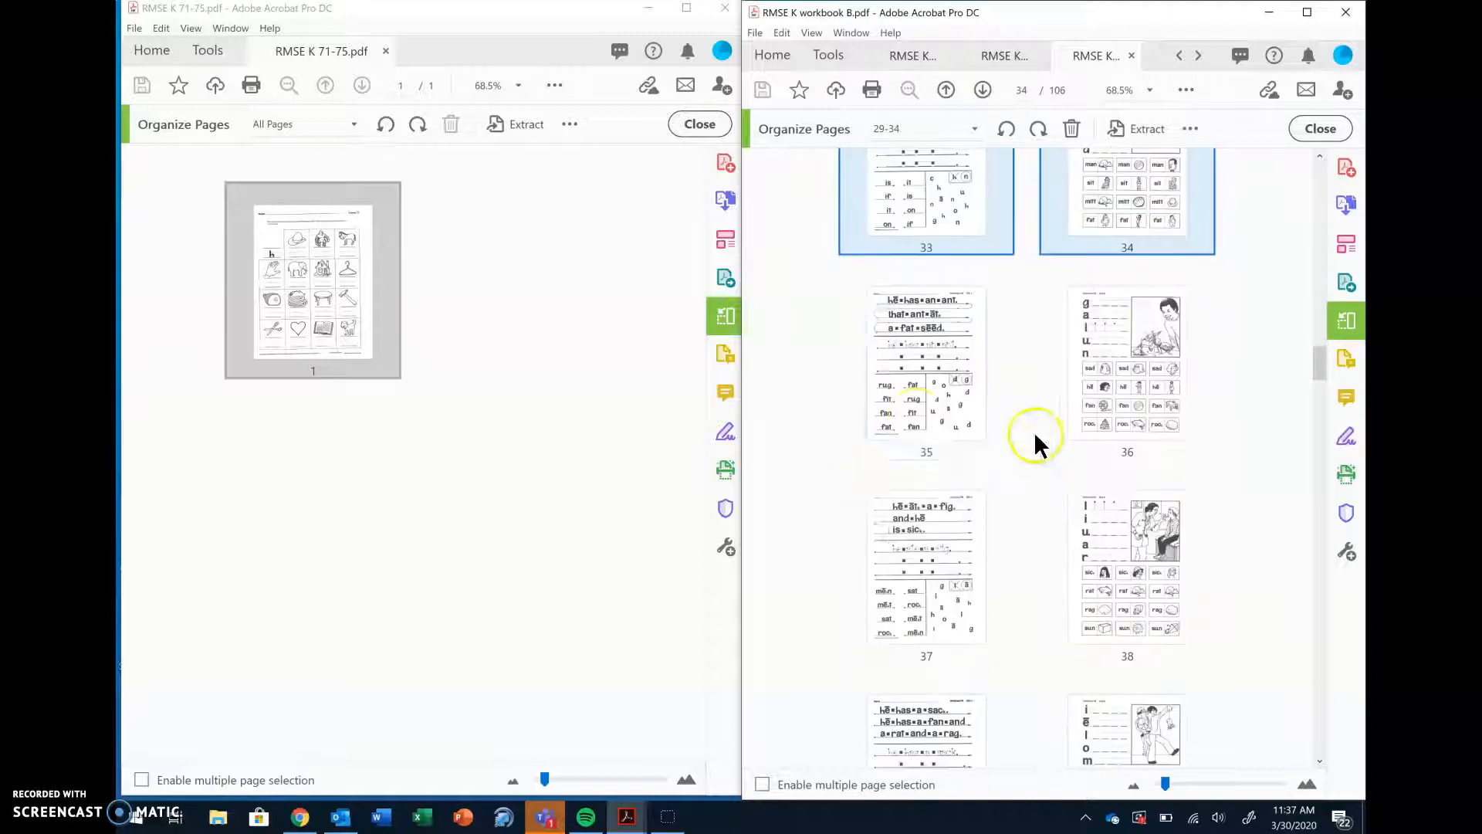
left_click(1125, 447, "shift")
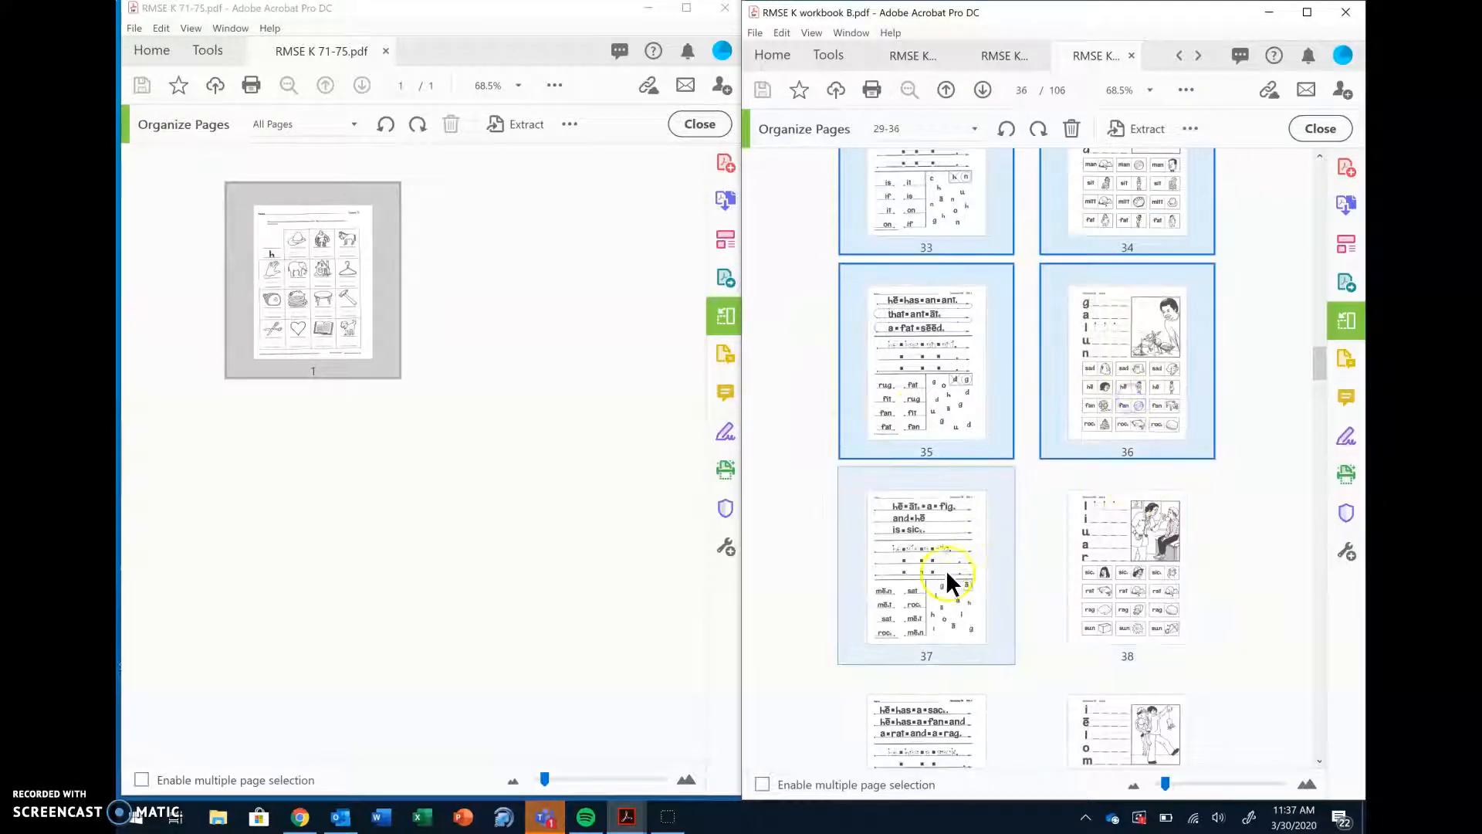
left_click(1099, 561, "shift")
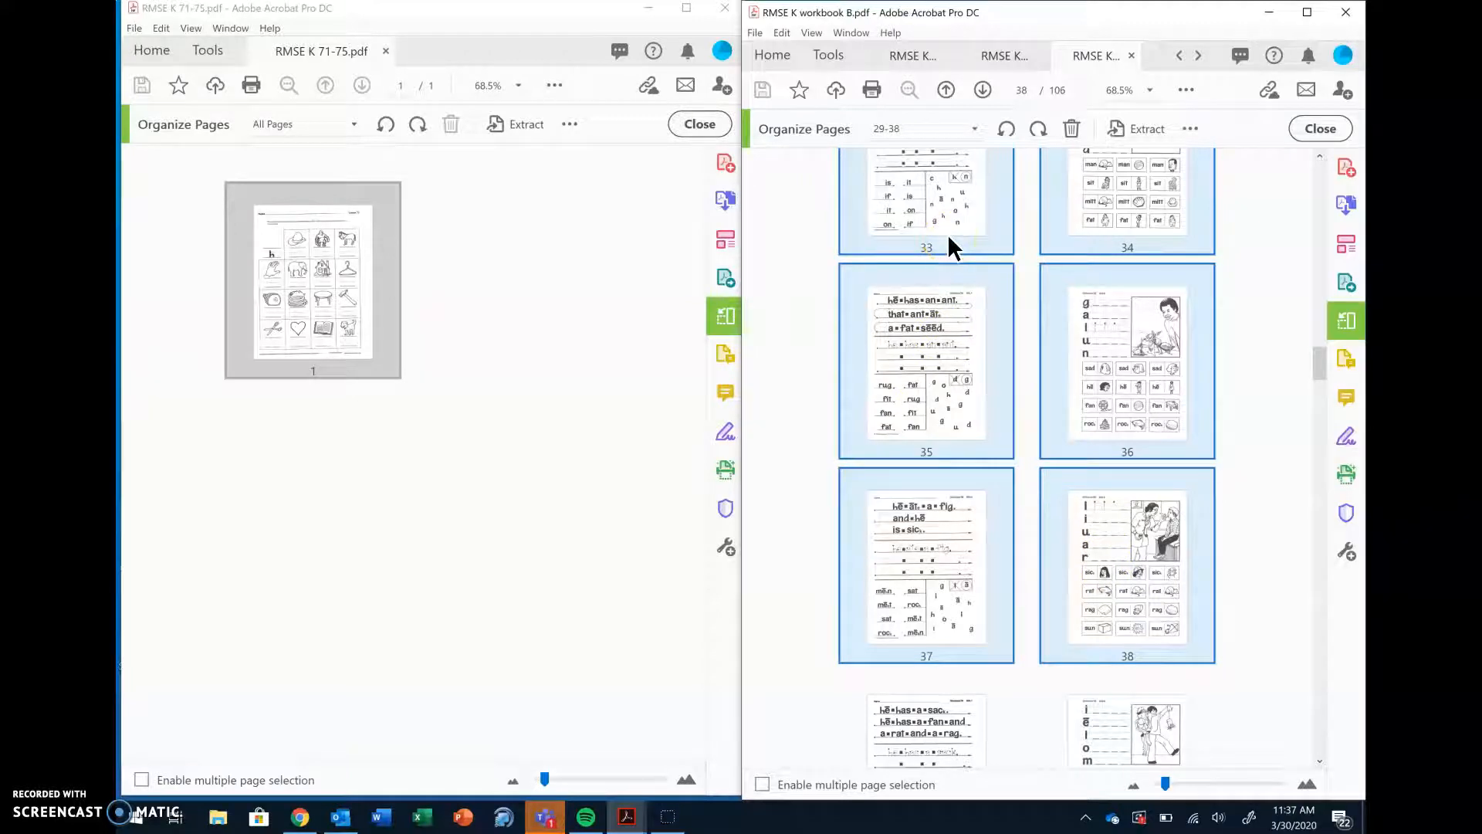
Step: Insert the selected workbook pages after page 1 of RMSE K 71-75.pdf and move the Lesson 71 "h" picture page to position 3
left_click_drag(948, 233, 516, 435)
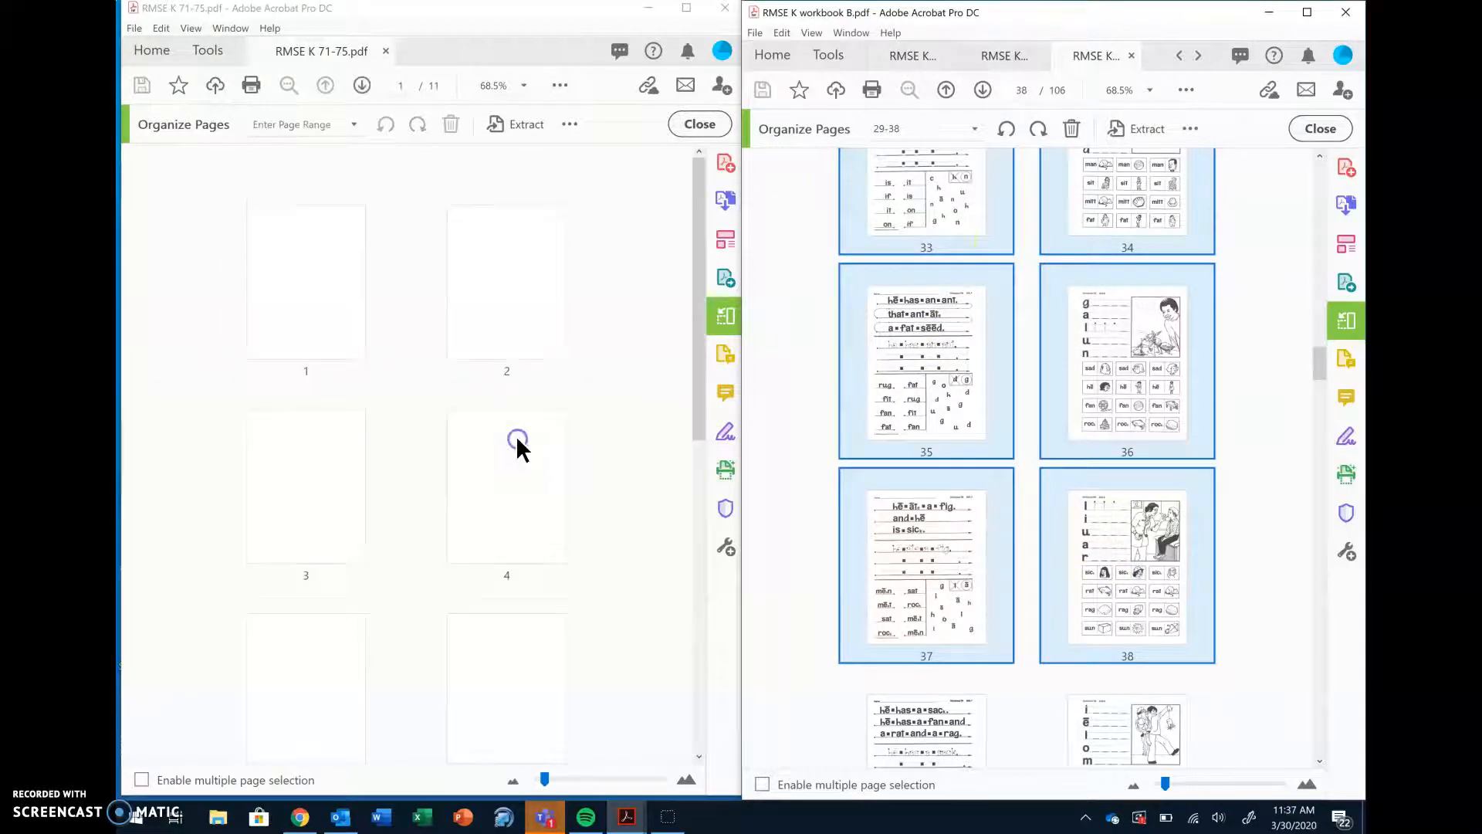
scroll(571, 339, "down", 5)
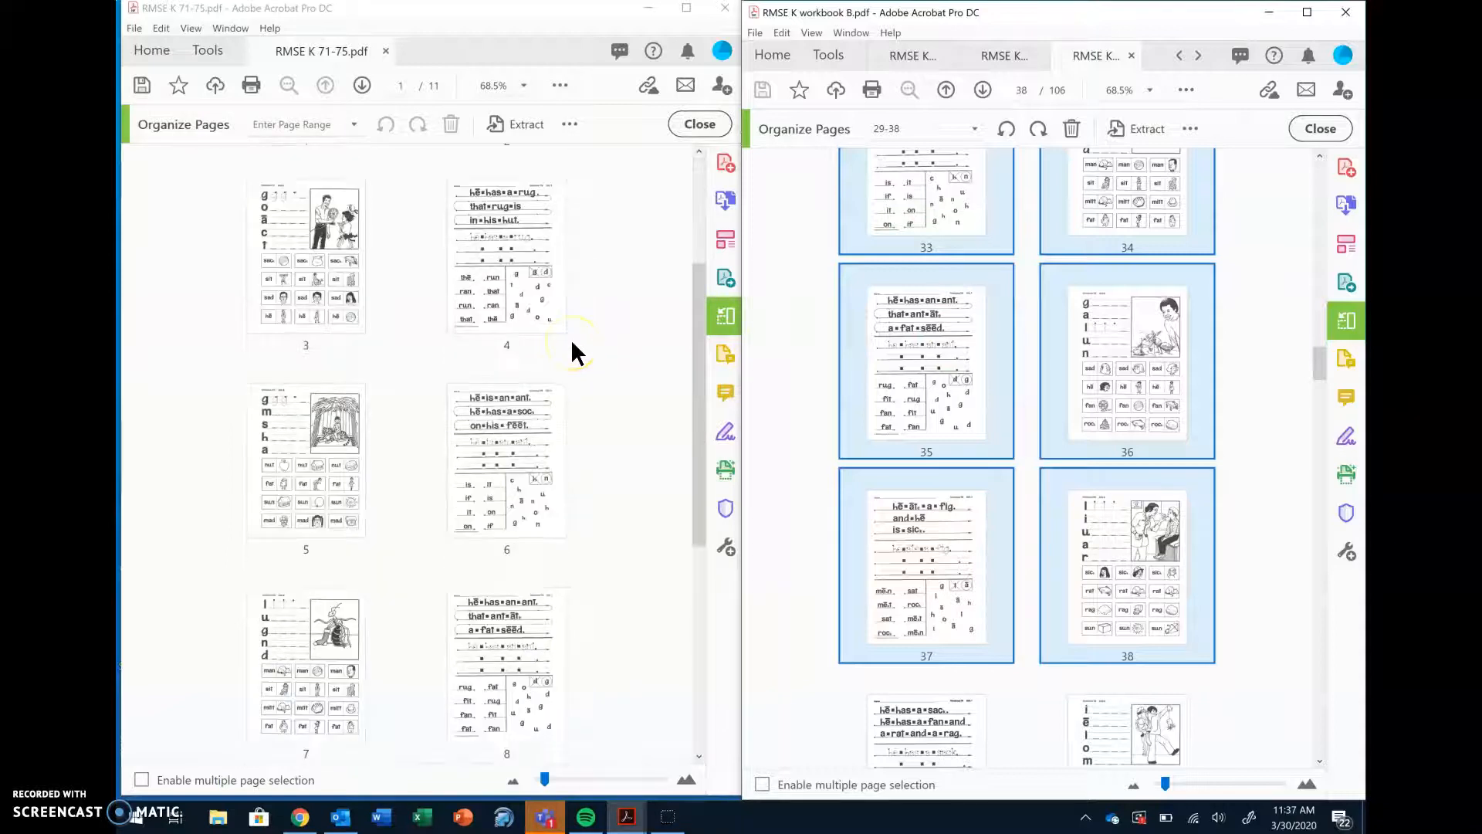
scroll(425, 400, "up", 5)
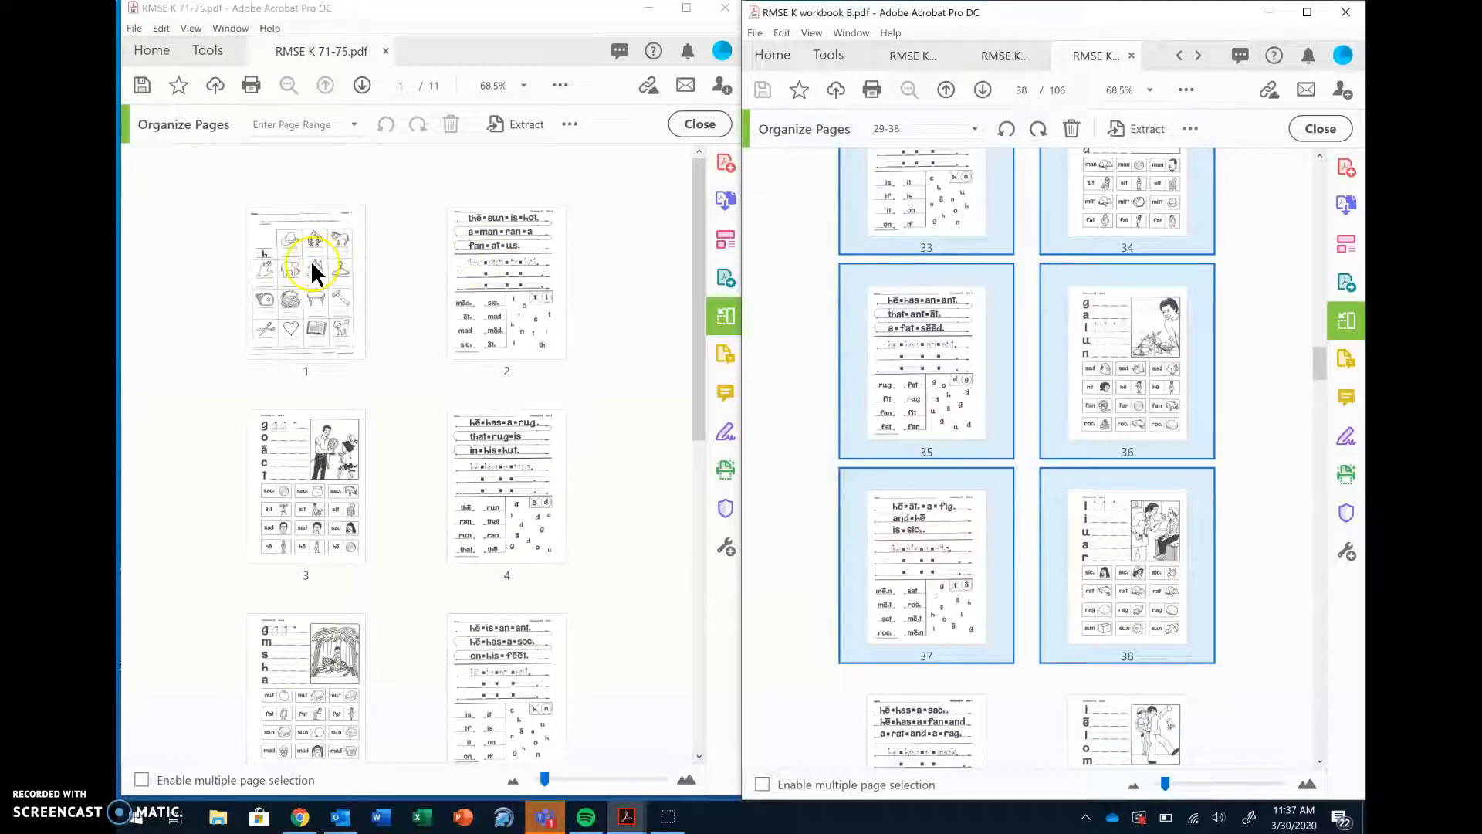
left_click_drag(290, 249, 395, 448)
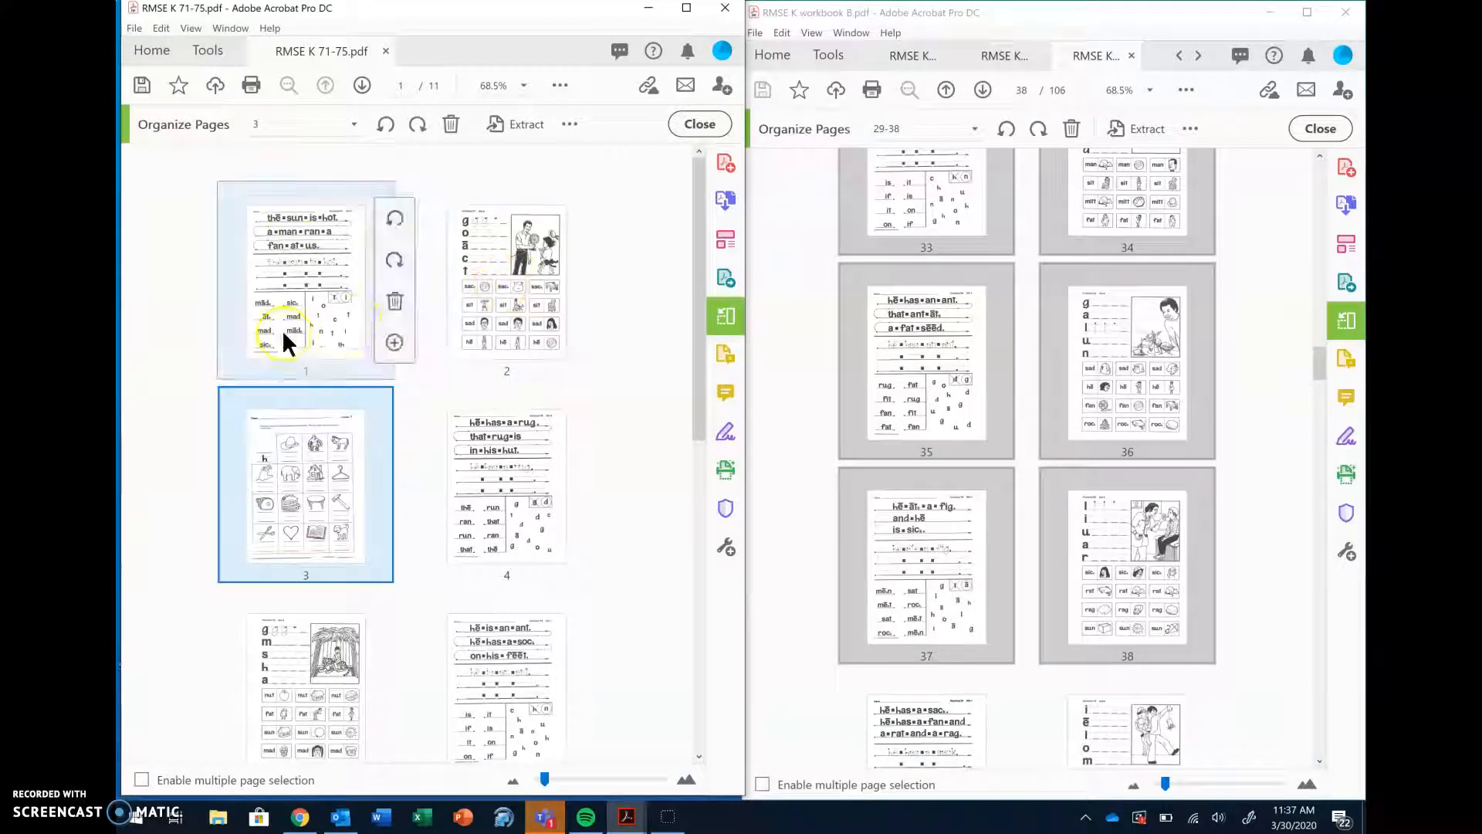
Step: Check the order of the lesson 71 pages in the full document view and return to Organize Pages
left_click(290, 266)
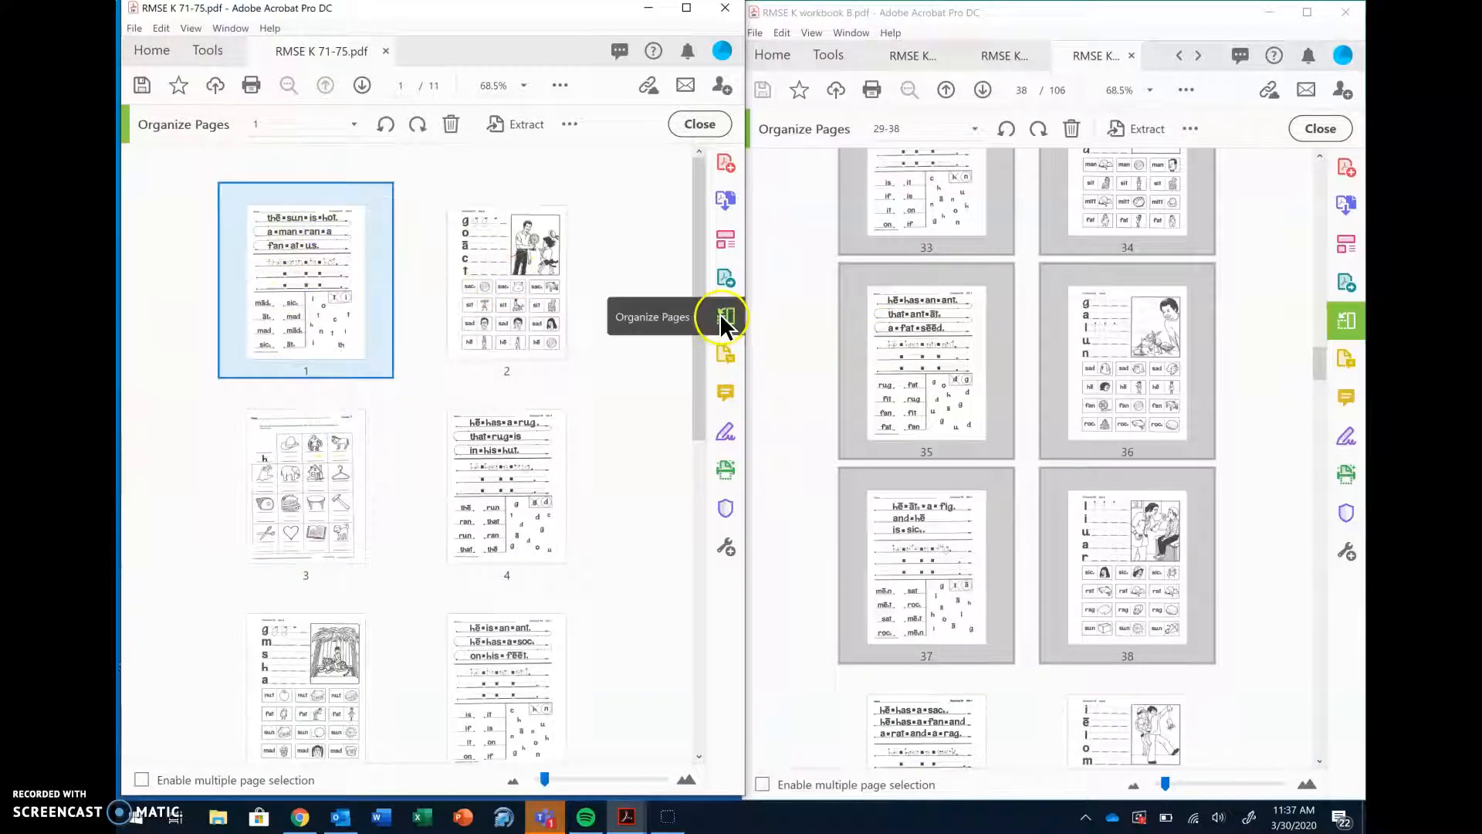
left_click(710, 121)
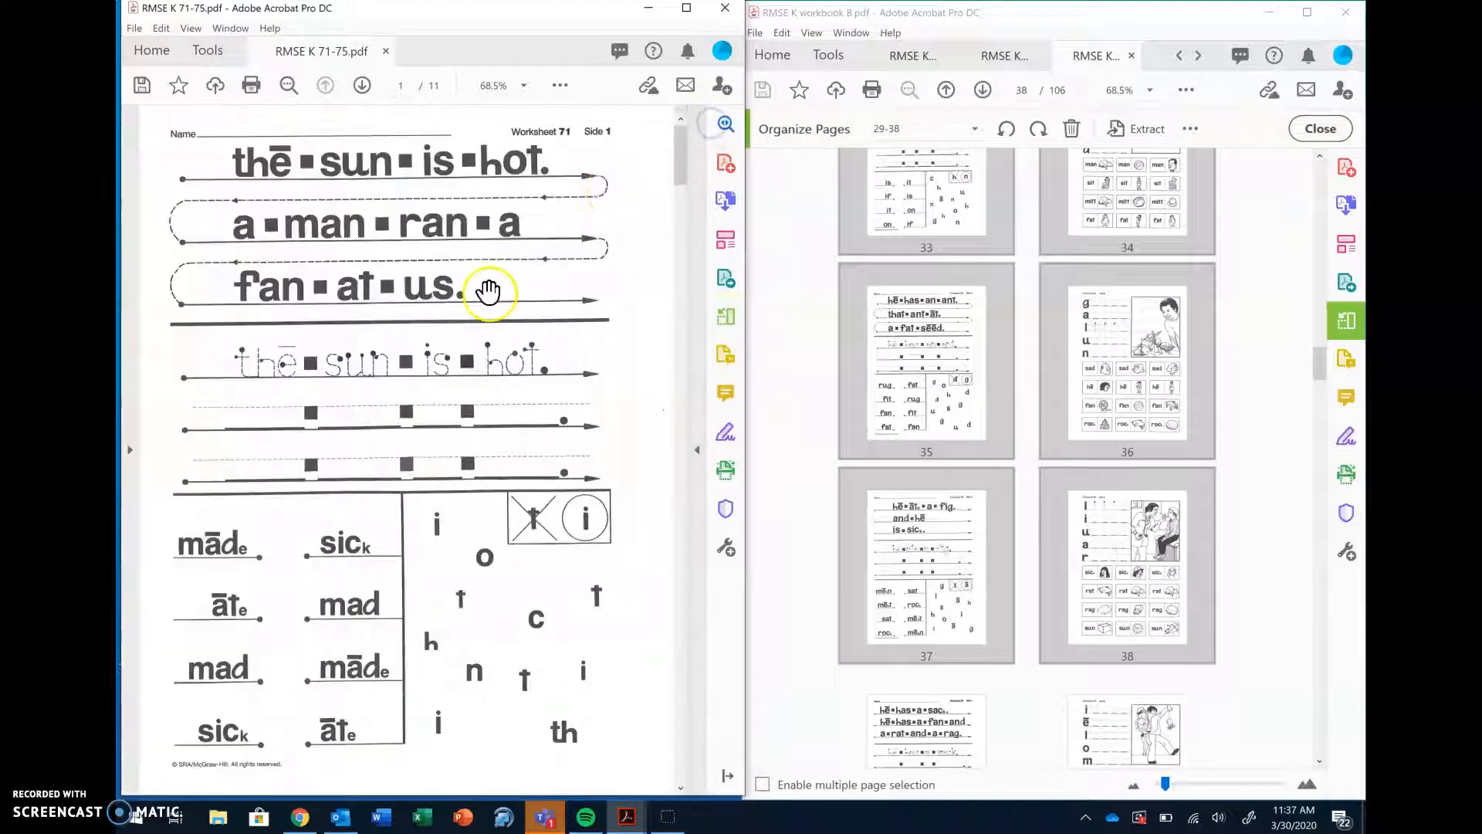
scroll(528, 188, "down", 2)
scroll(528, 188, "down", 10)
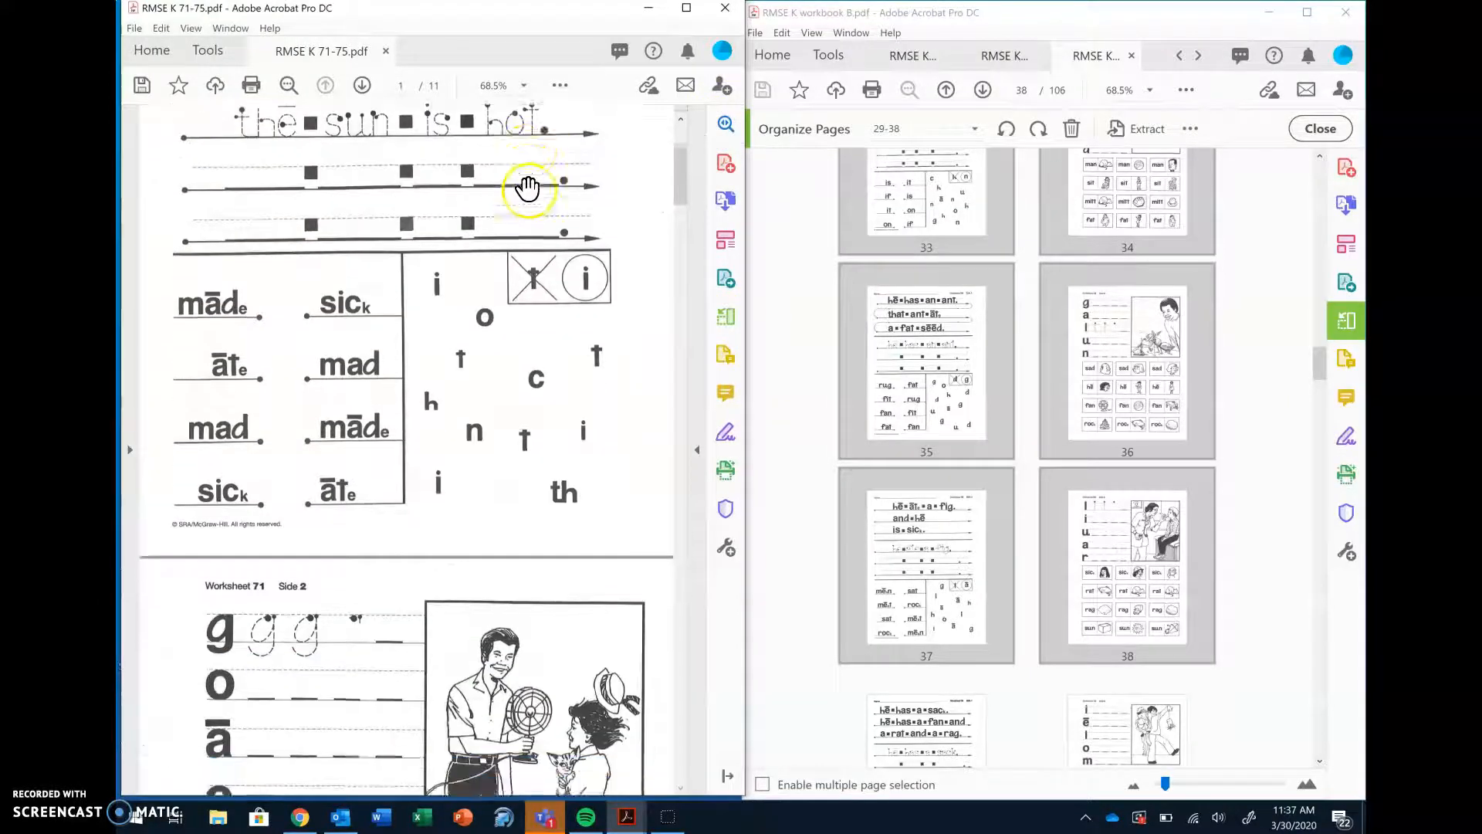
scroll(528, 188, "down", 10)
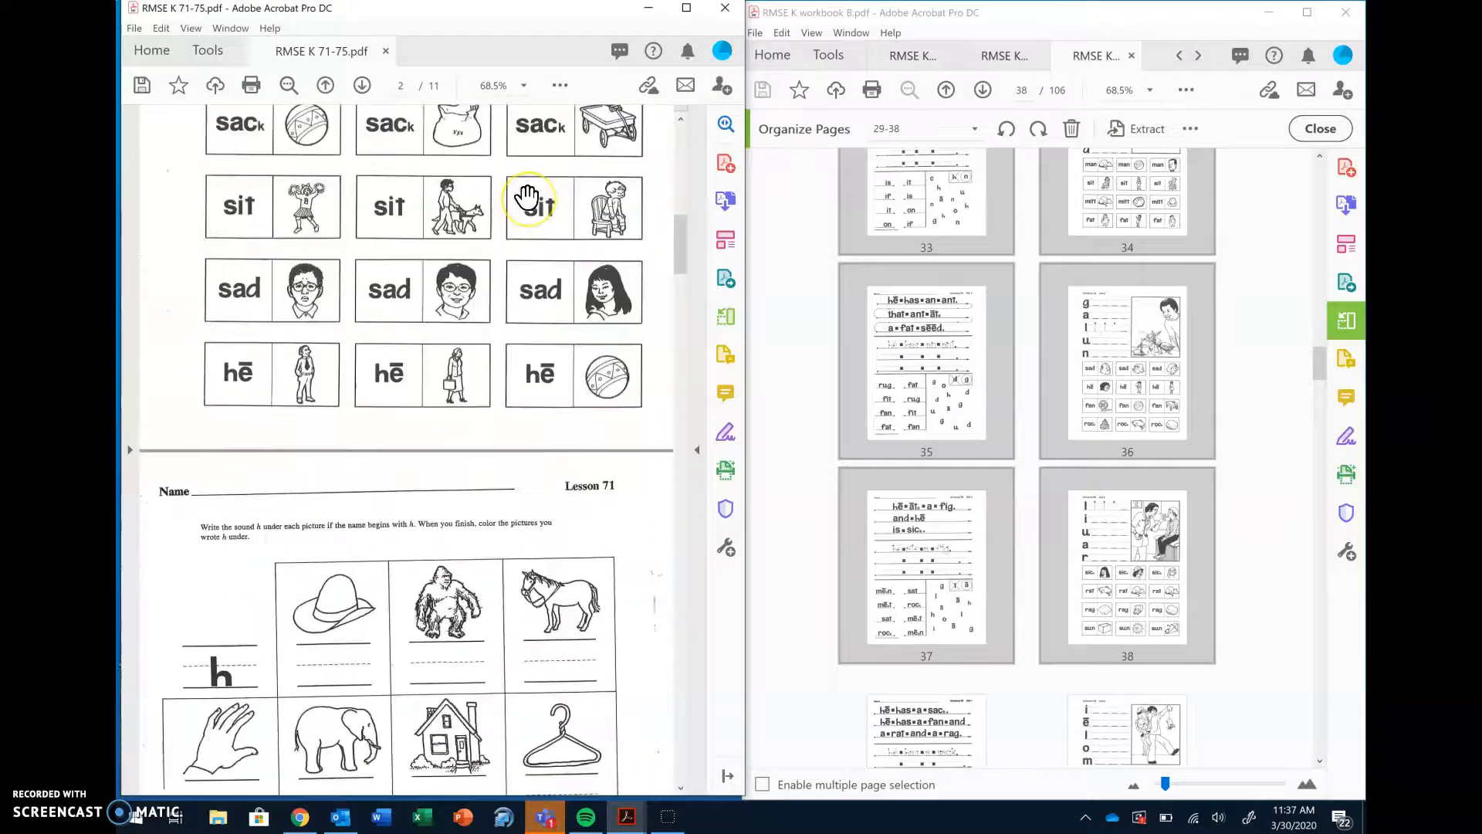
scroll(528, 197, "down", 5)
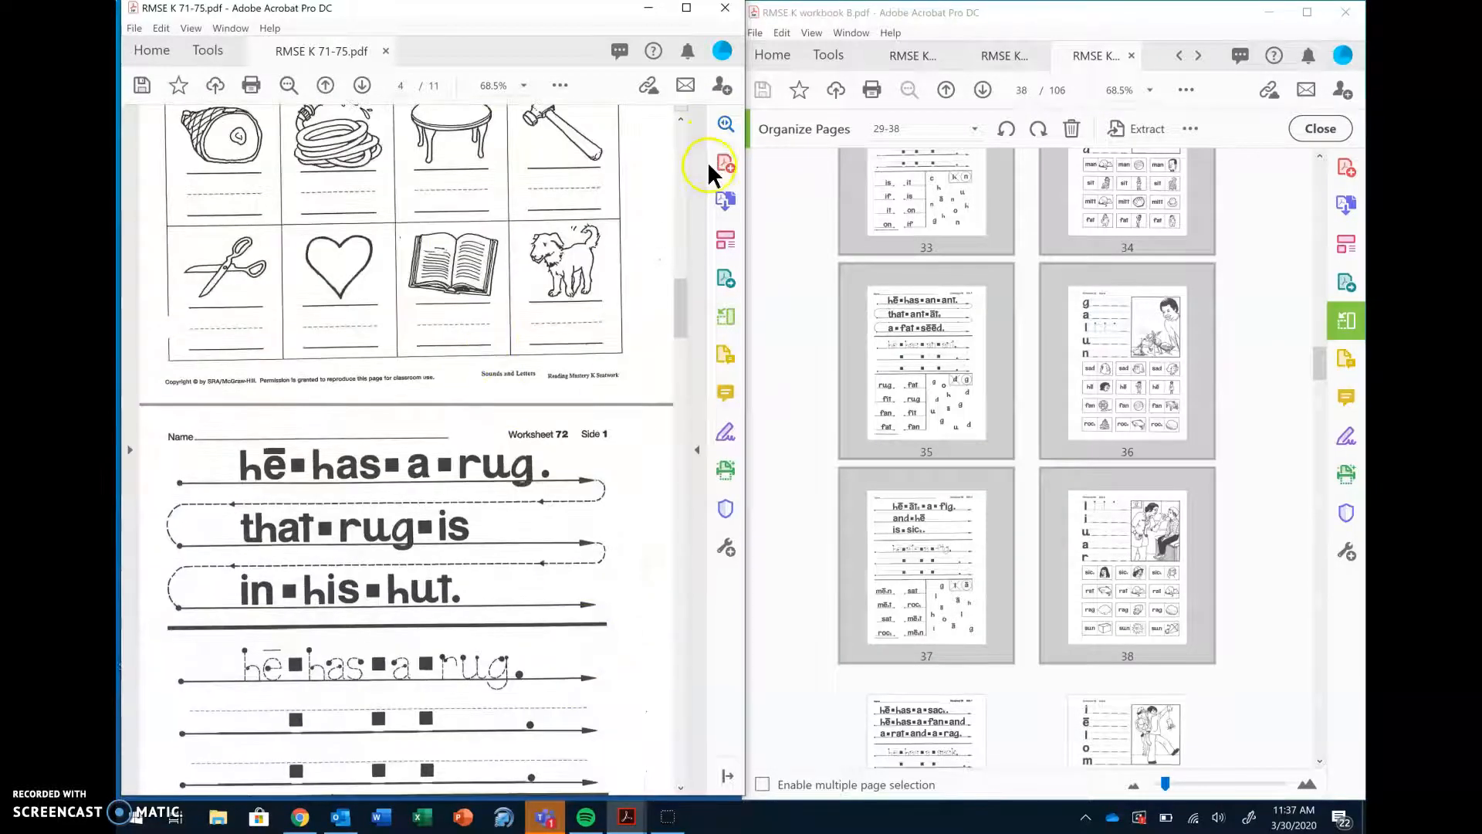
left_click(721, 316)
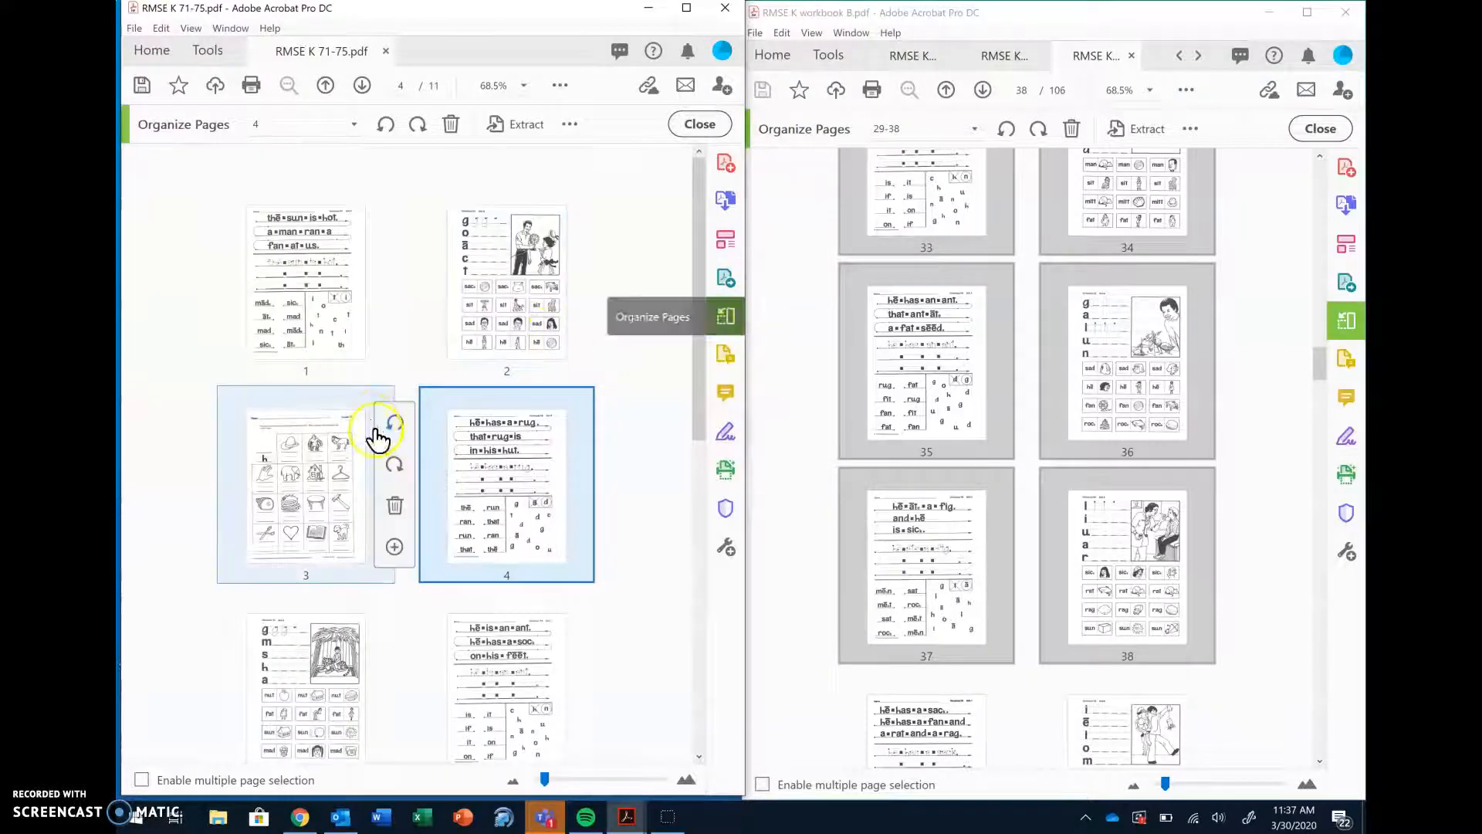
Step: Insert page 70 of RMSE K BLM L1-L75.pdf after page 5 of RMSE K 71-75.pdf
scroll(331, 451, "down", 2)
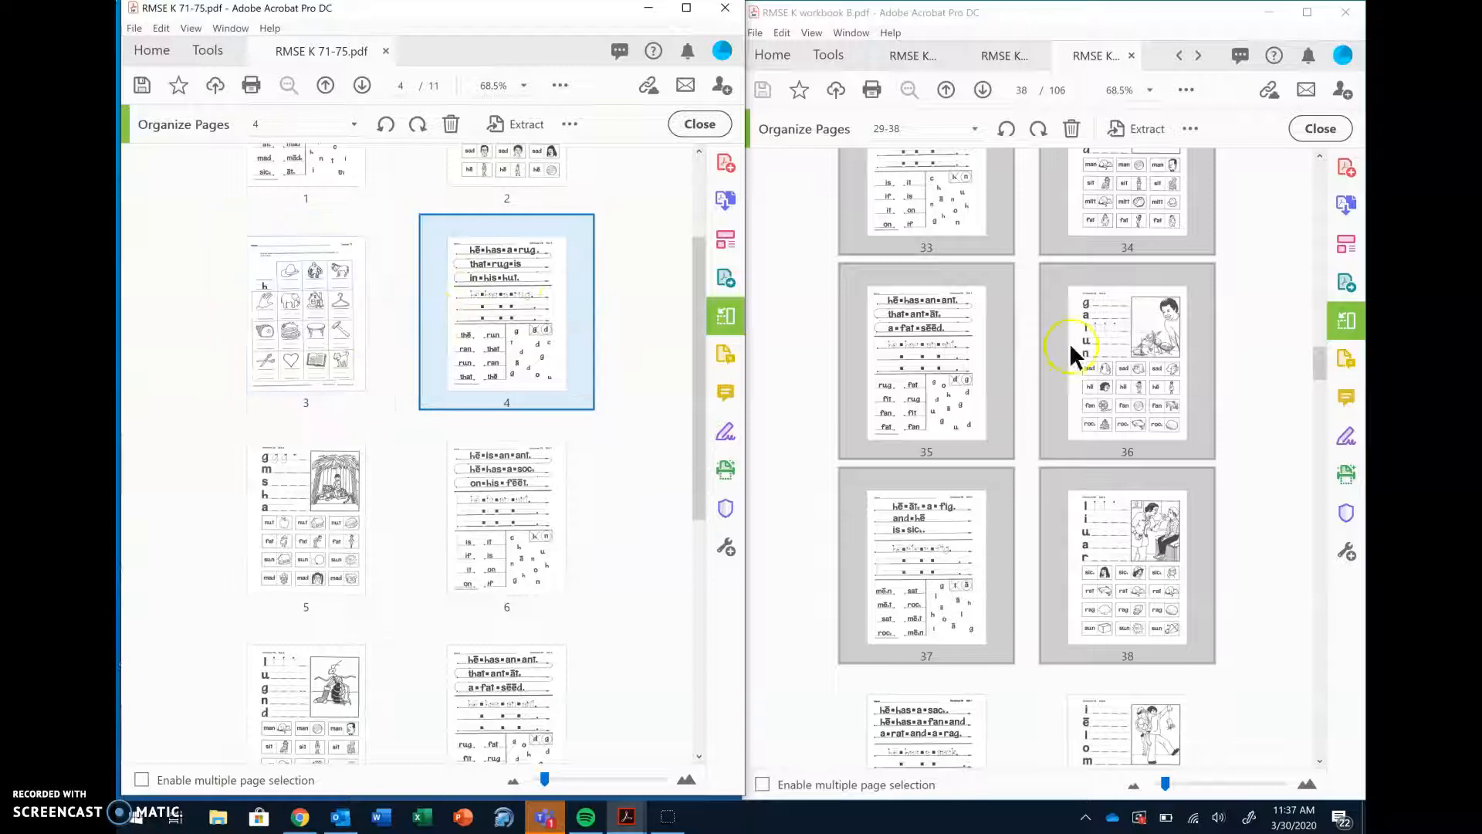
left_click(1255, 350)
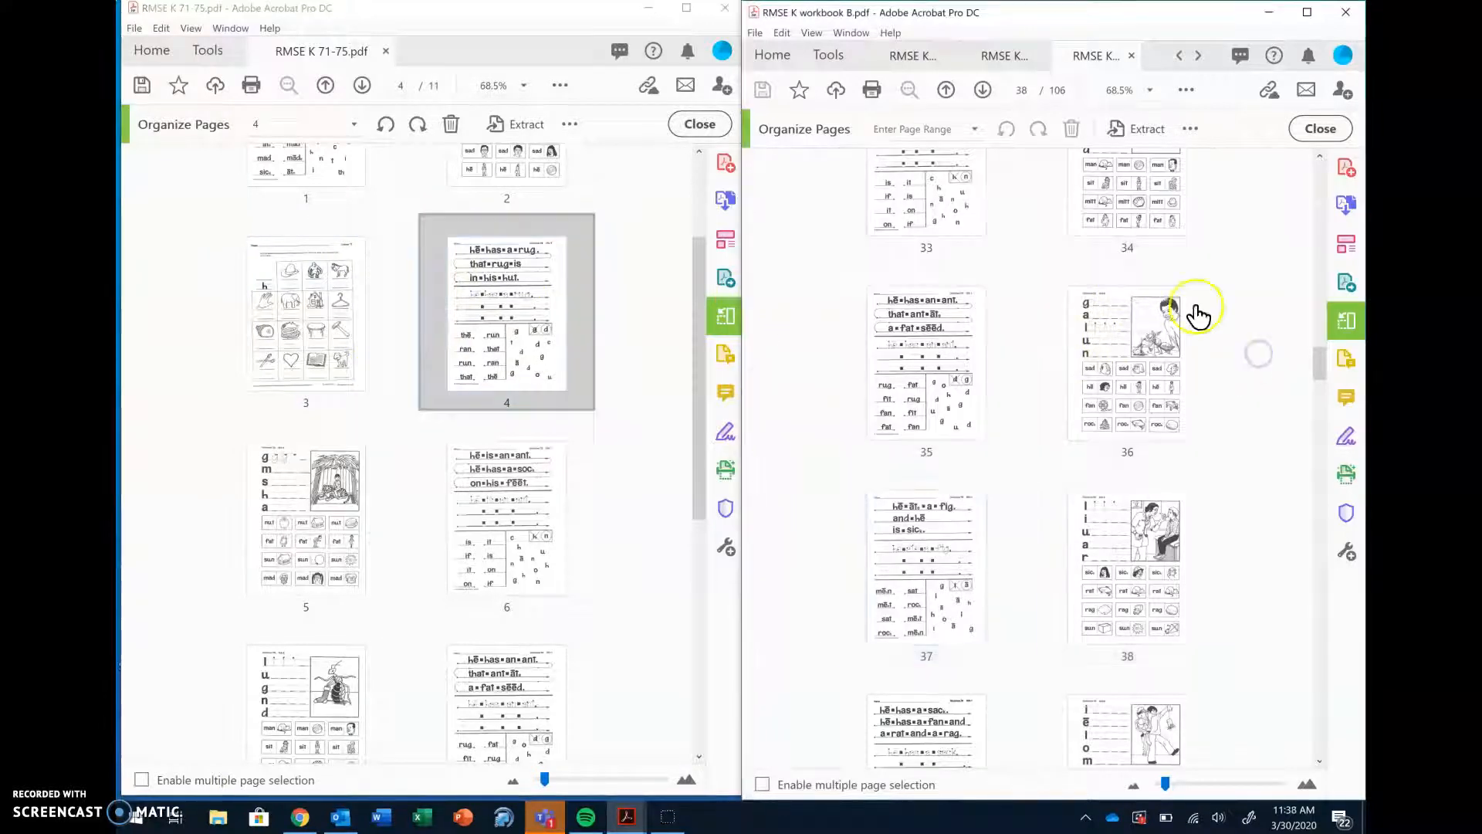
left_click(920, 57)
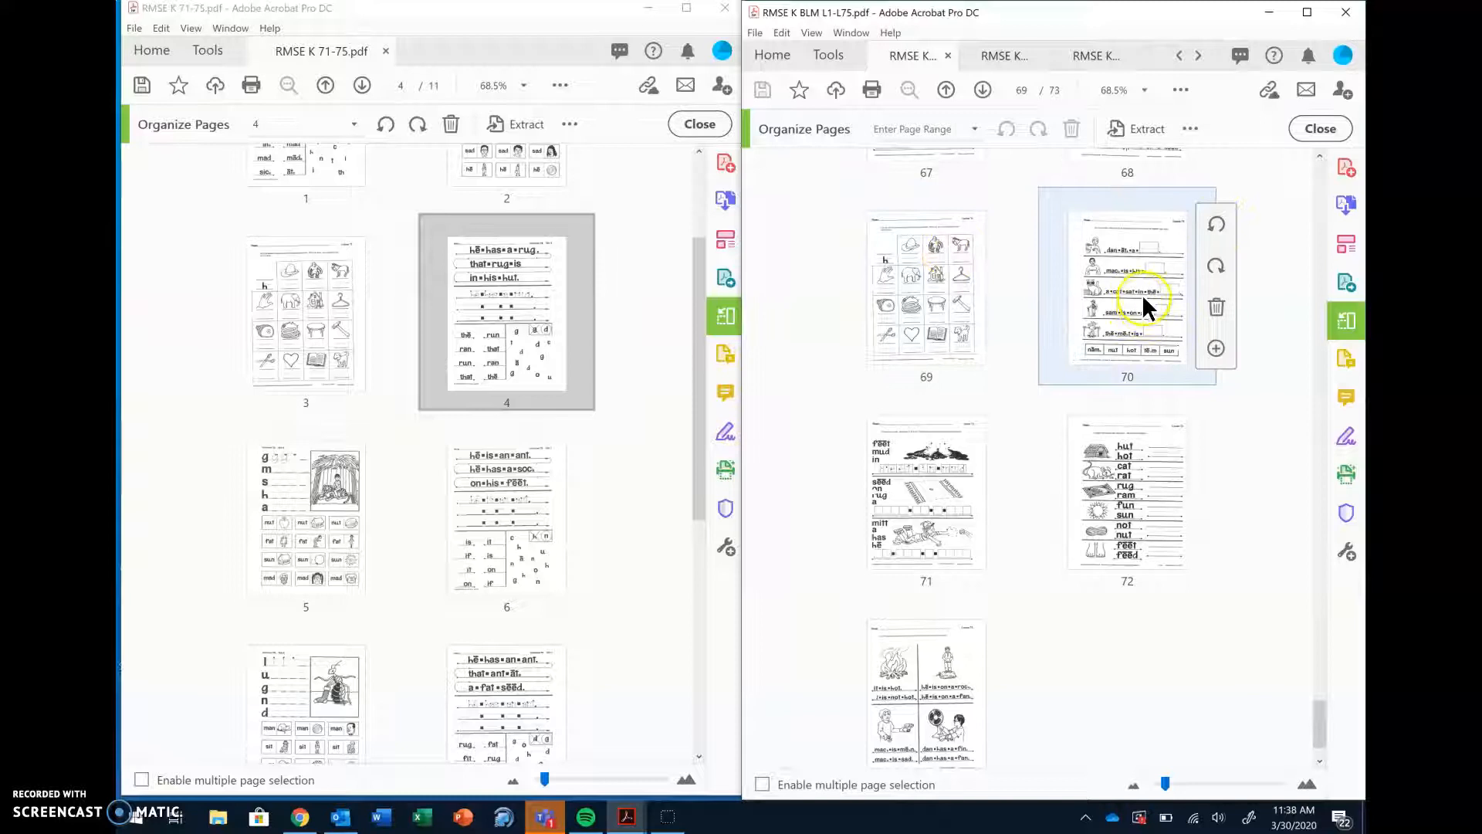
left_click_drag(1142, 301, 834, 351)
left_click_drag(575, 381, 405, 511)
Step: Insert BLM page 71 as page 9 and BLM page 72 as page 12 of RMSE K 71-75.pdf
scroll(436, 460, "down", 5)
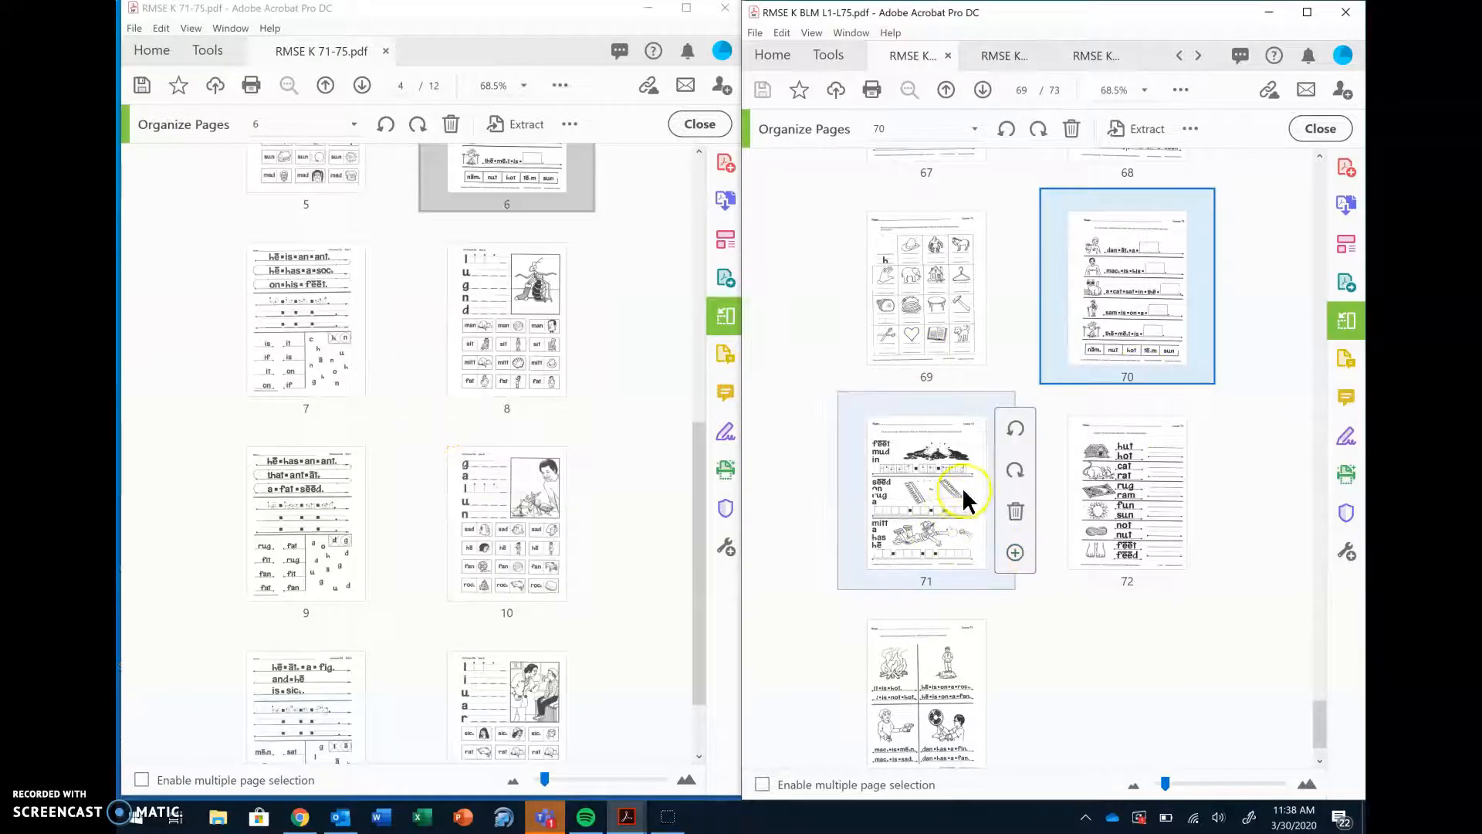
left_click_drag(951, 484, 575, 341)
scroll(575, 355, "down", 3)
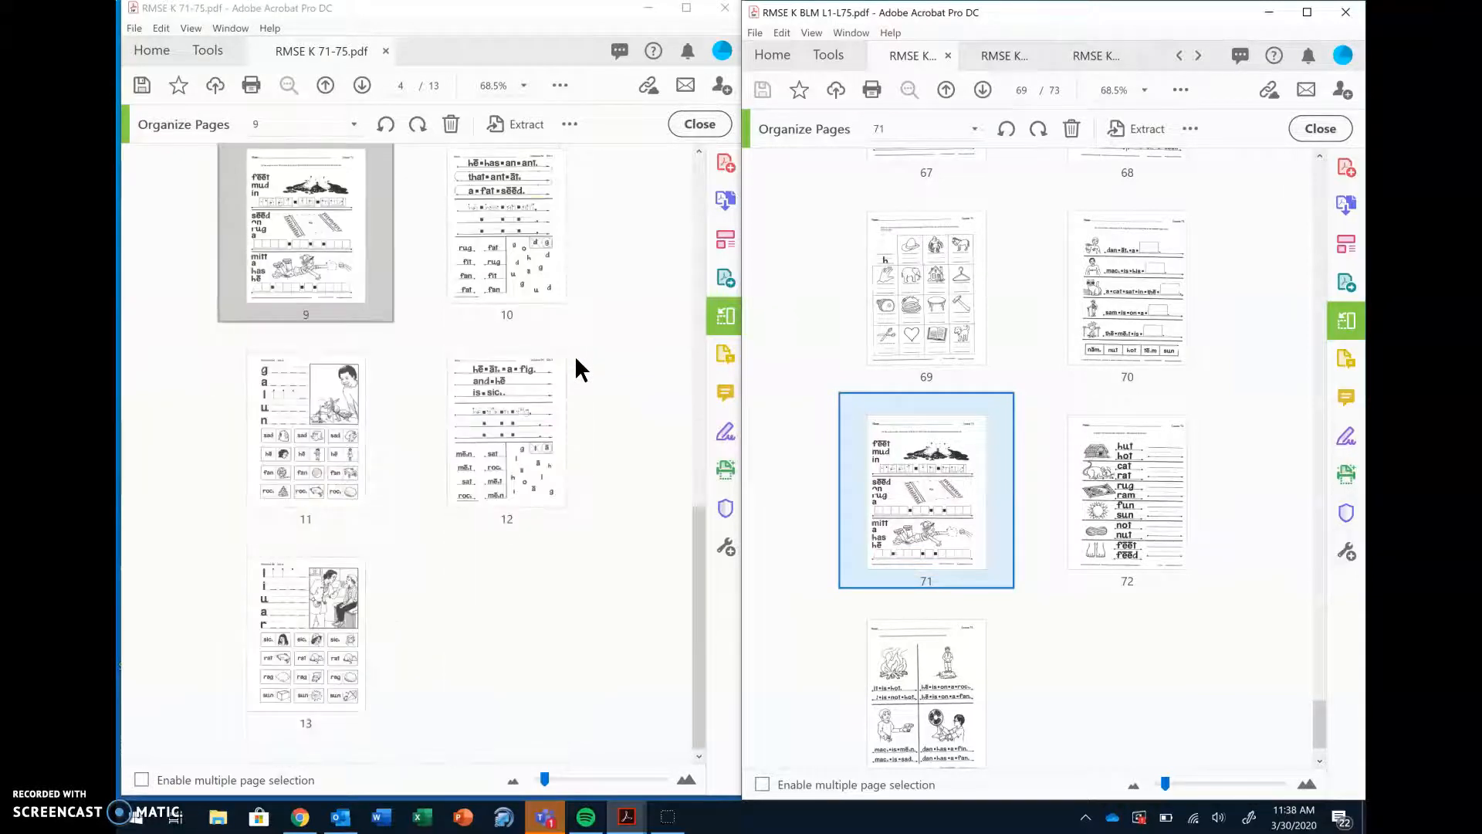
left_click_drag(1116, 505, 375, 448)
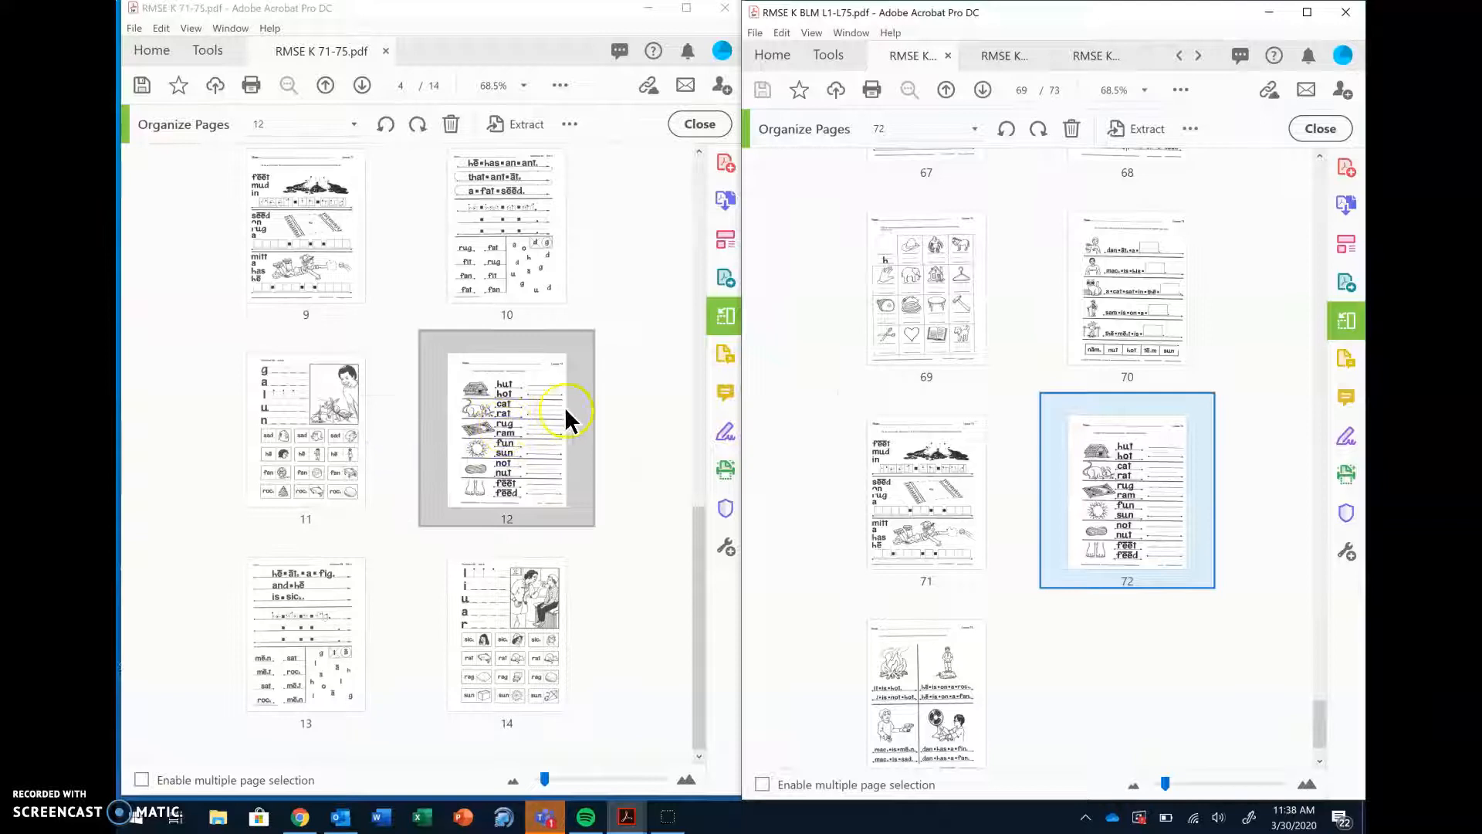
Step: Add BLM page 73 at the end of RMSE K 71-75.pdf
mouse_move(970, 708)
scroll(1019, 648, "down", 1)
left_click_drag(911, 629, 581, 616)
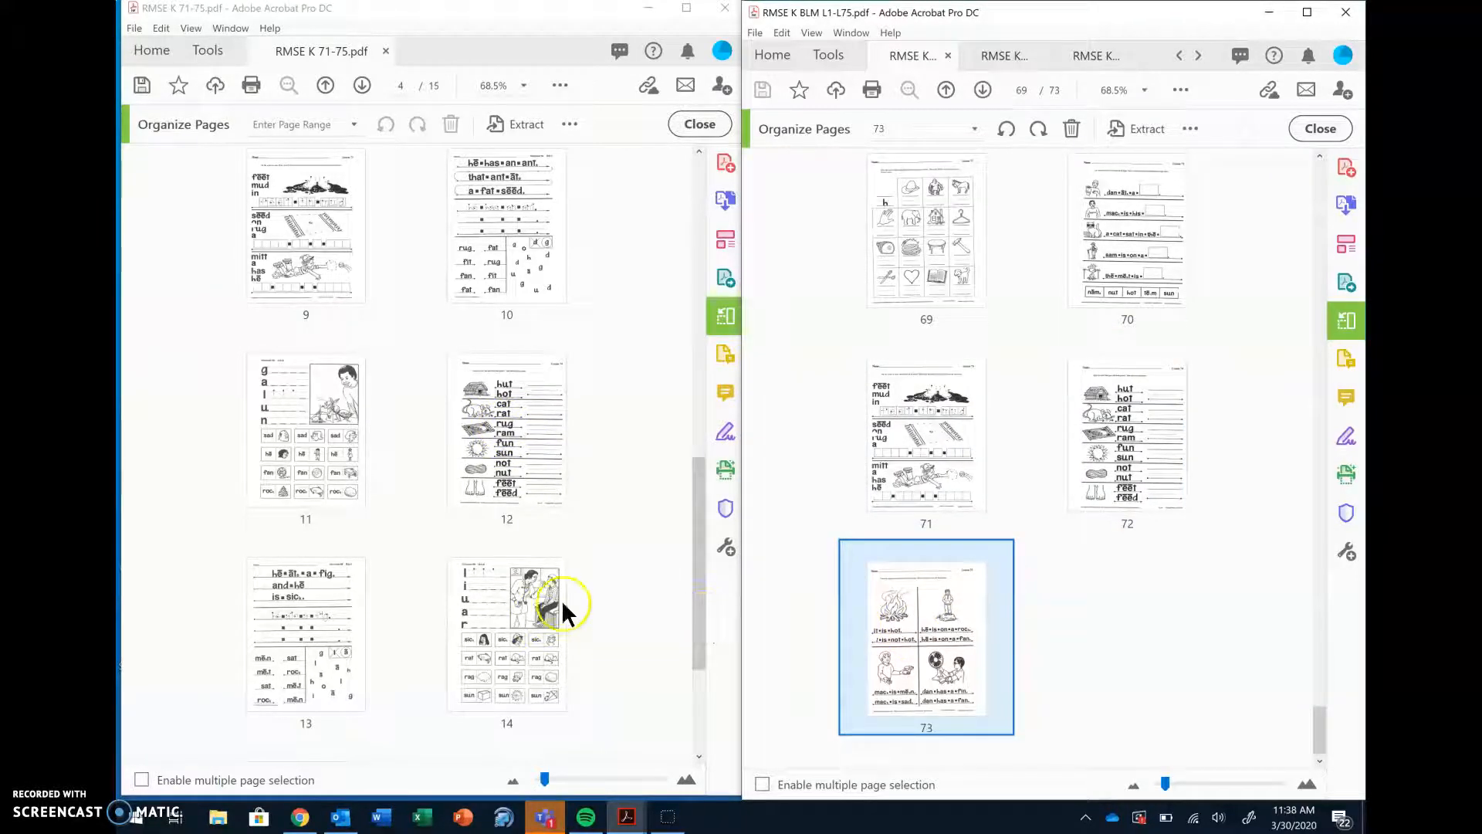
scroll(587, 571, "down", 3)
Step: Open RMSE K Sentence copying block.pdf in Organize Pages and insert its page 16 after page 3 of RMSE K 71-75.pdf
scroll(325, 591, "up", 15)
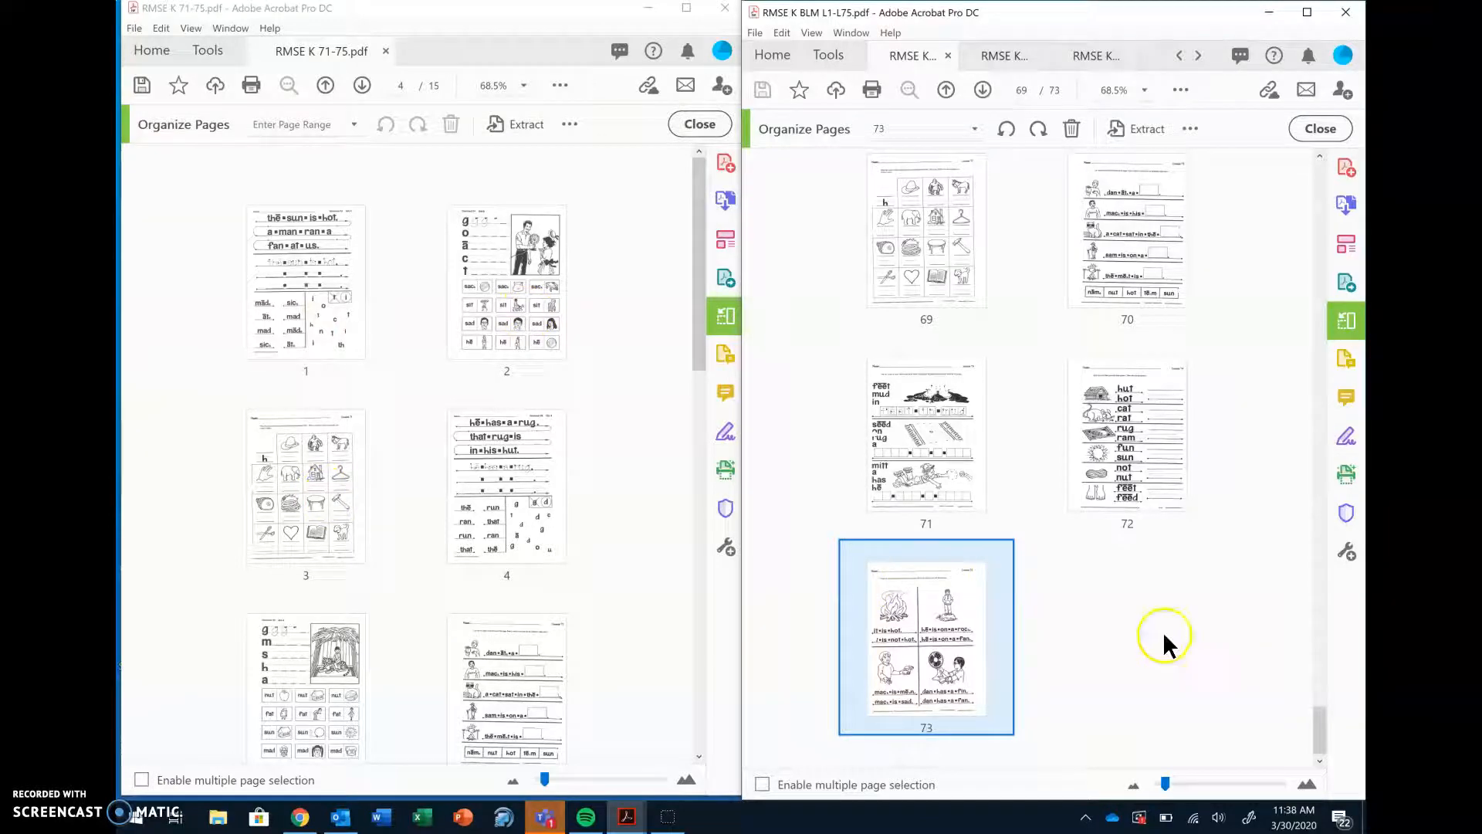
left_click(982, 57)
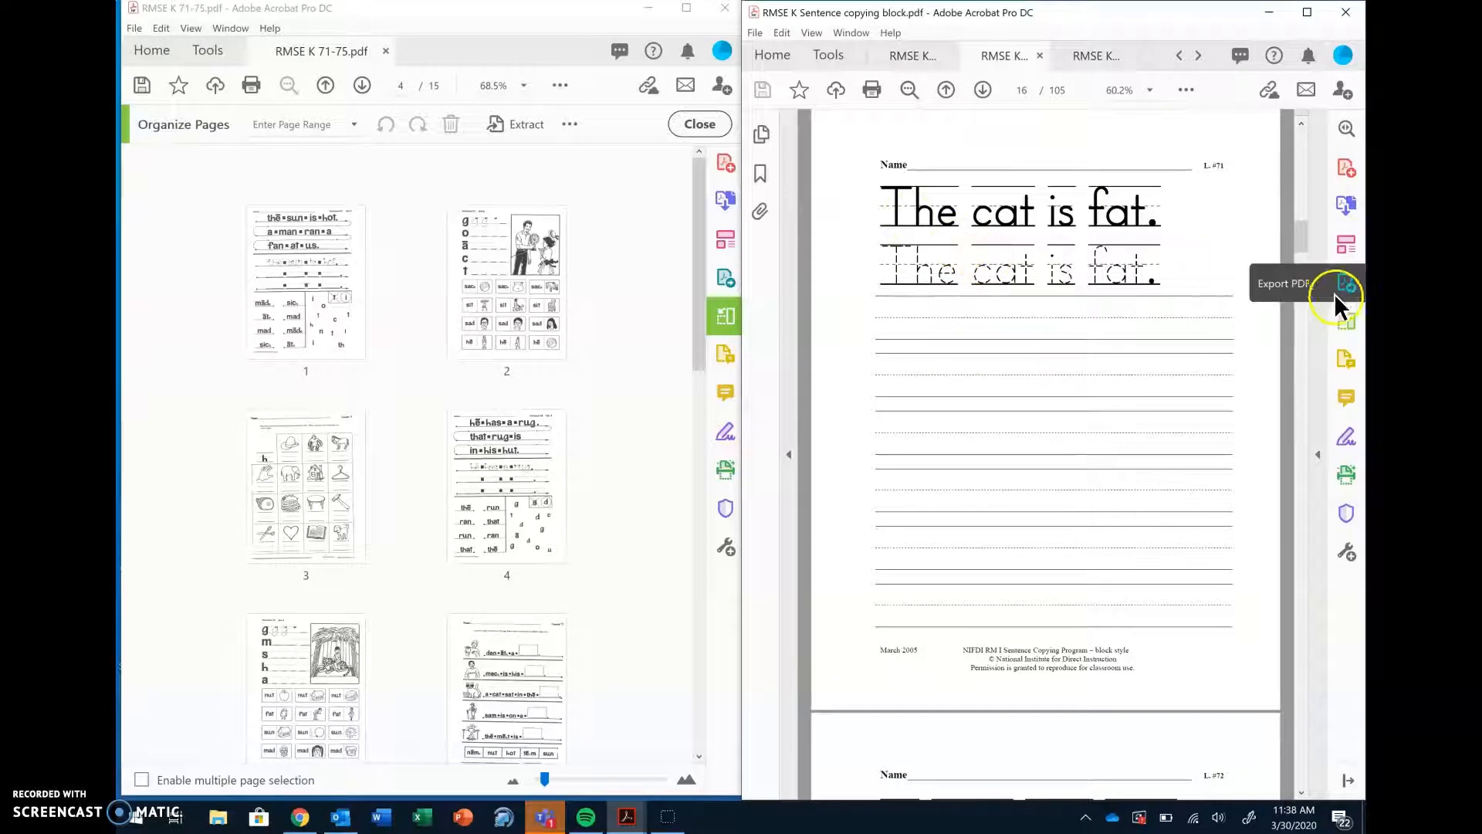
left_click(998, 56)
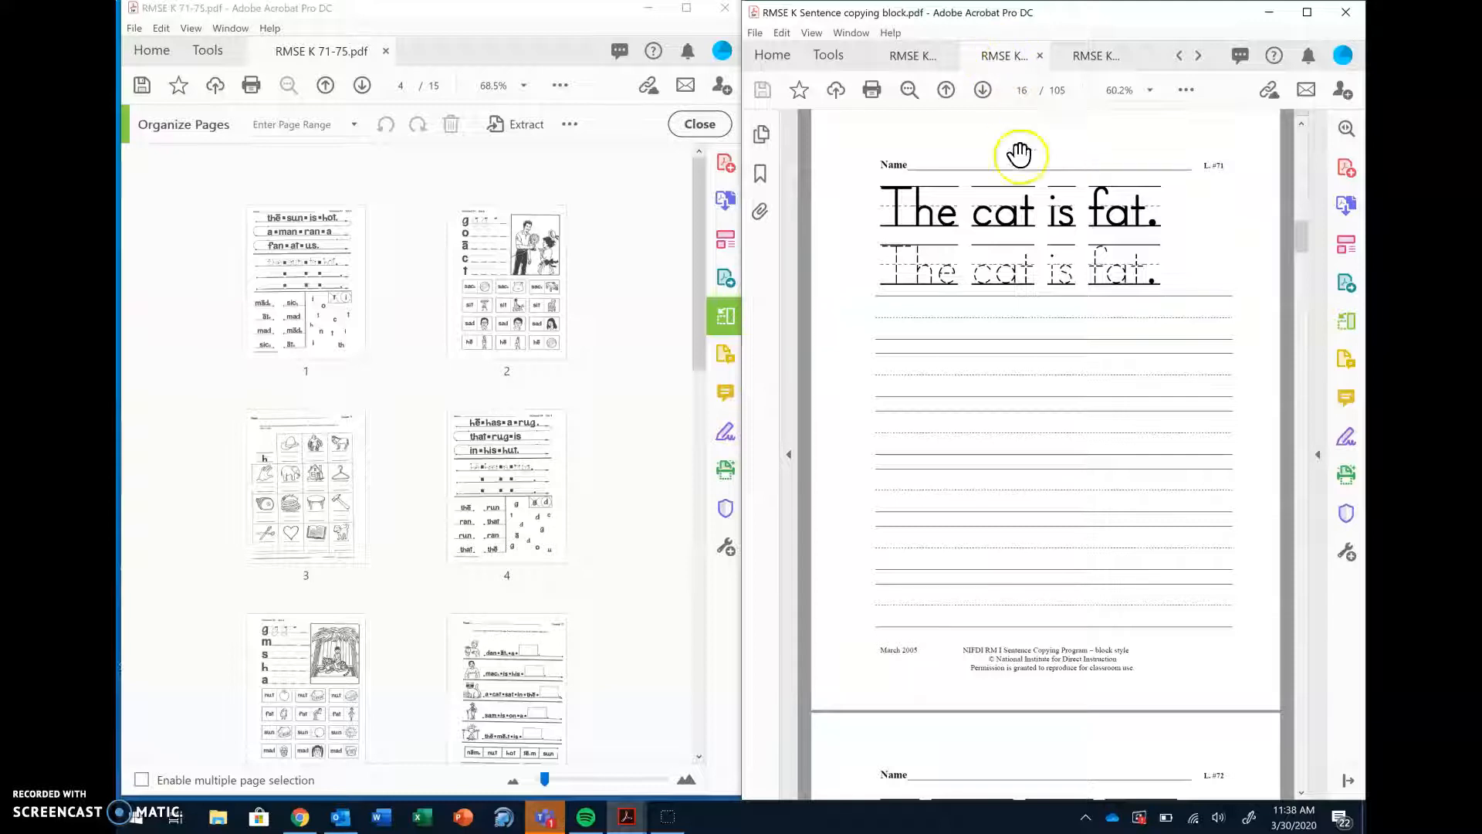
left_click(1339, 323)
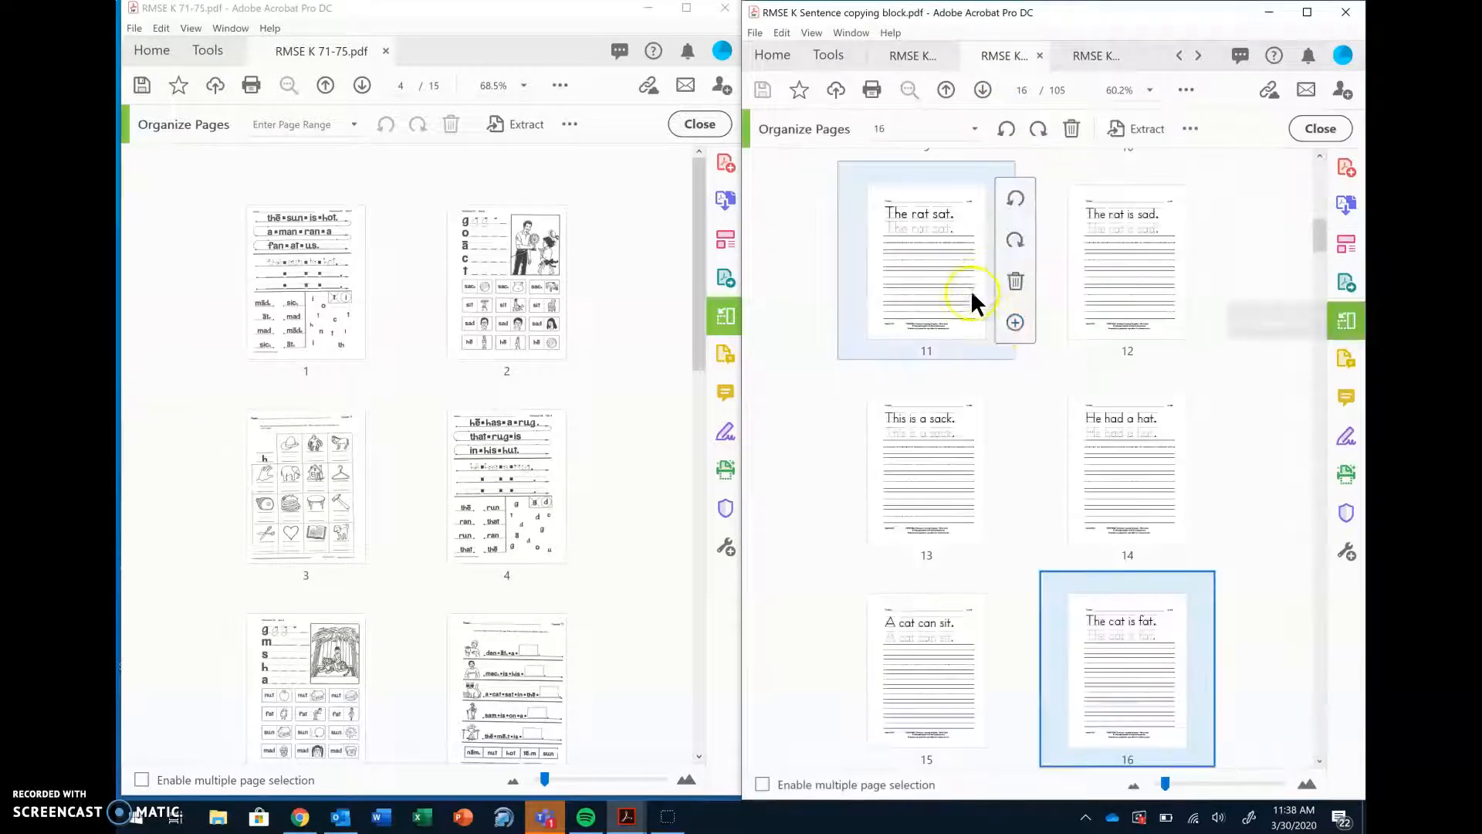
scroll(1164, 363, "down", 5)
mouse_move(1125, 241)
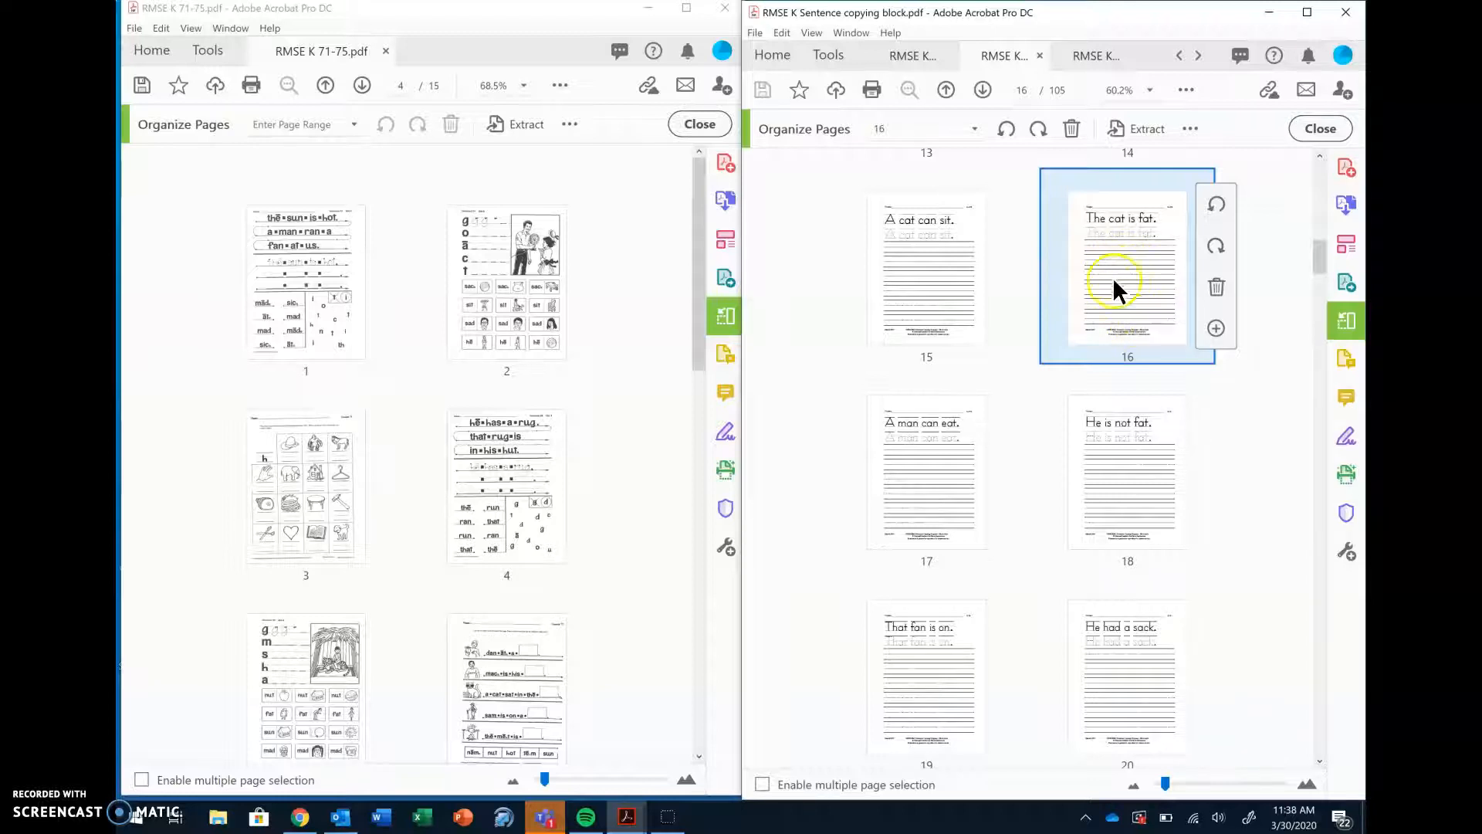
left_click_drag(1138, 255, 410, 479)
Step: Insert sentence copying page 17 as page 8 and page 18 as page 12 of RMSE K 71-75.pdf
scroll(433, 475, "down", 4)
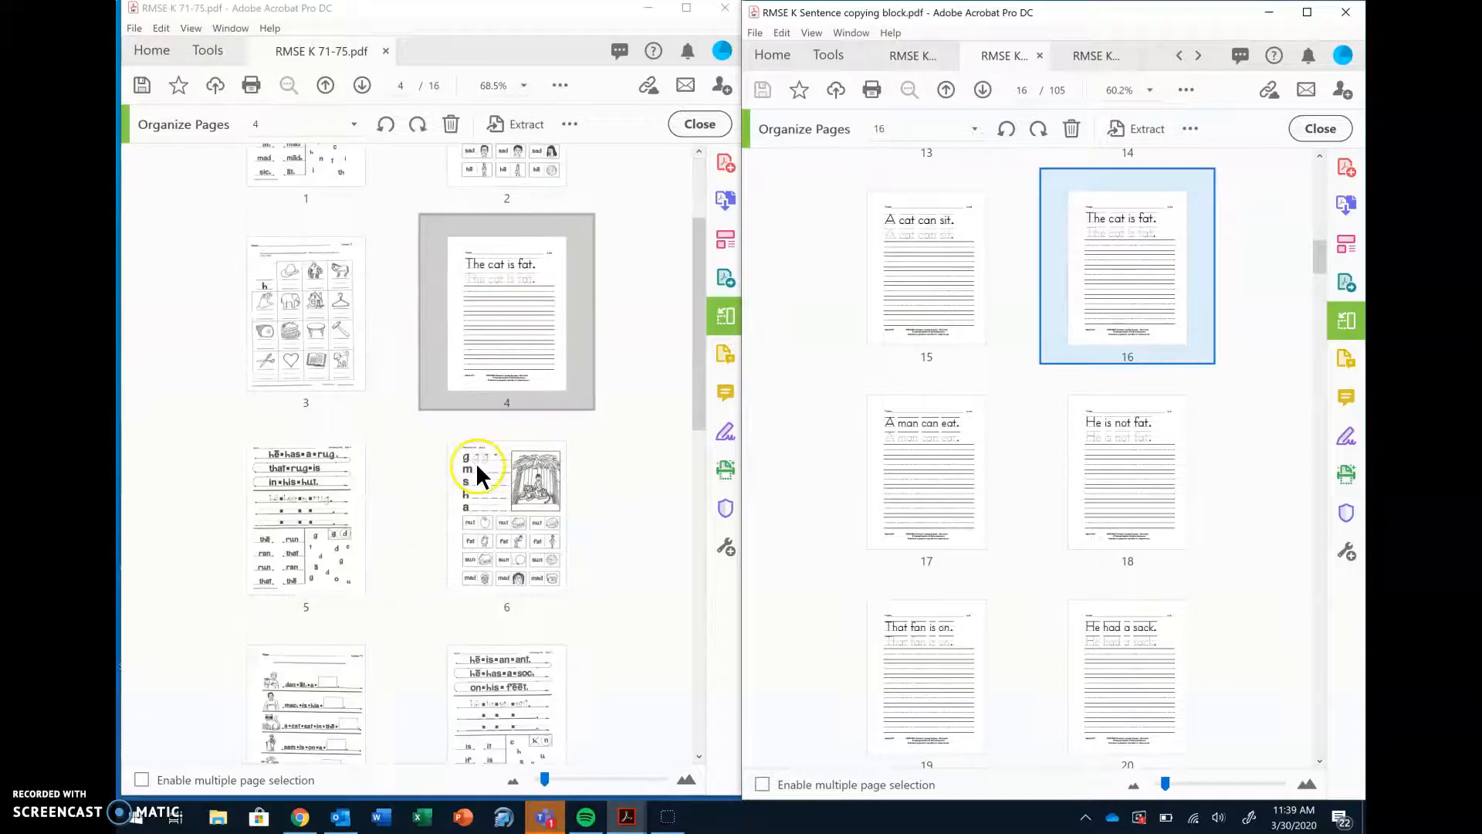
left_click_drag(959, 485, 465, 533)
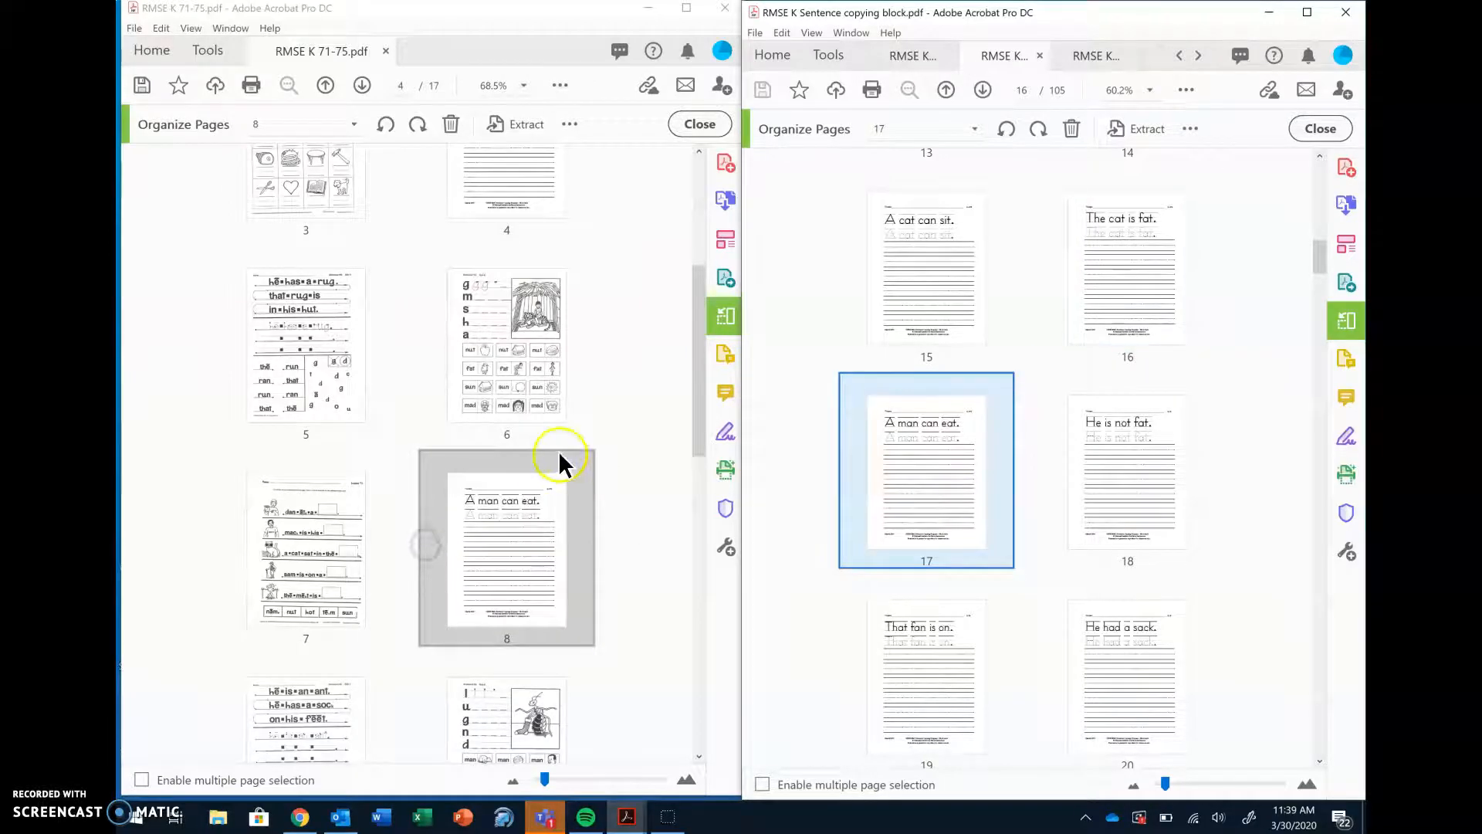
scroll(558, 450, "down", 5)
left_click_drag(1137, 511, 395, 377)
Step: Insert sentence copying page 19 as page 16 and add page 20 at the end of RMSE K 71-75.pdf
scroll(525, 373, "down", 5)
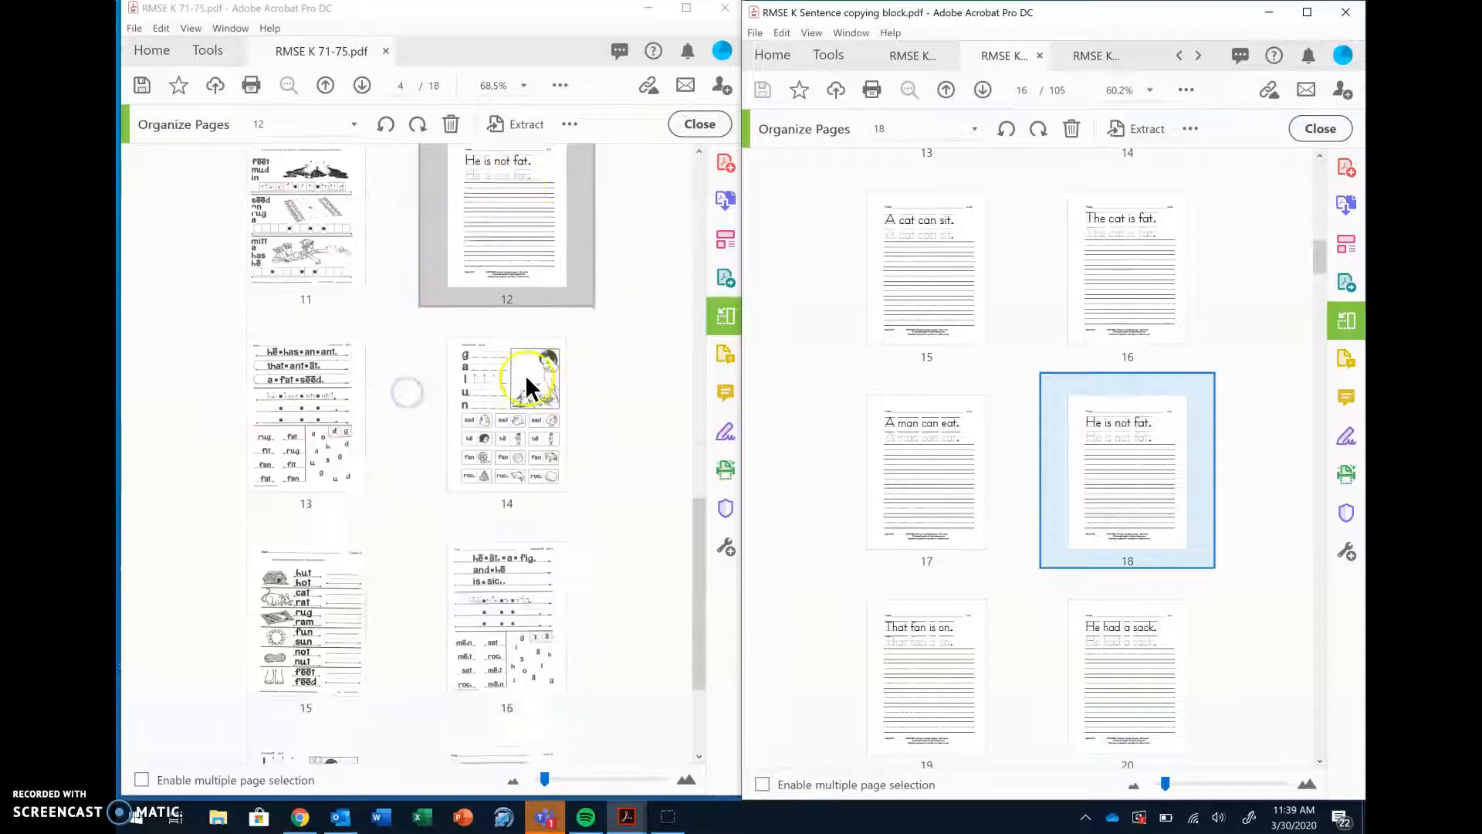
left_click_drag(963, 633, 394, 363)
scroll(553, 505, "down", 3)
left_click_drag(1134, 693, 514, 581)
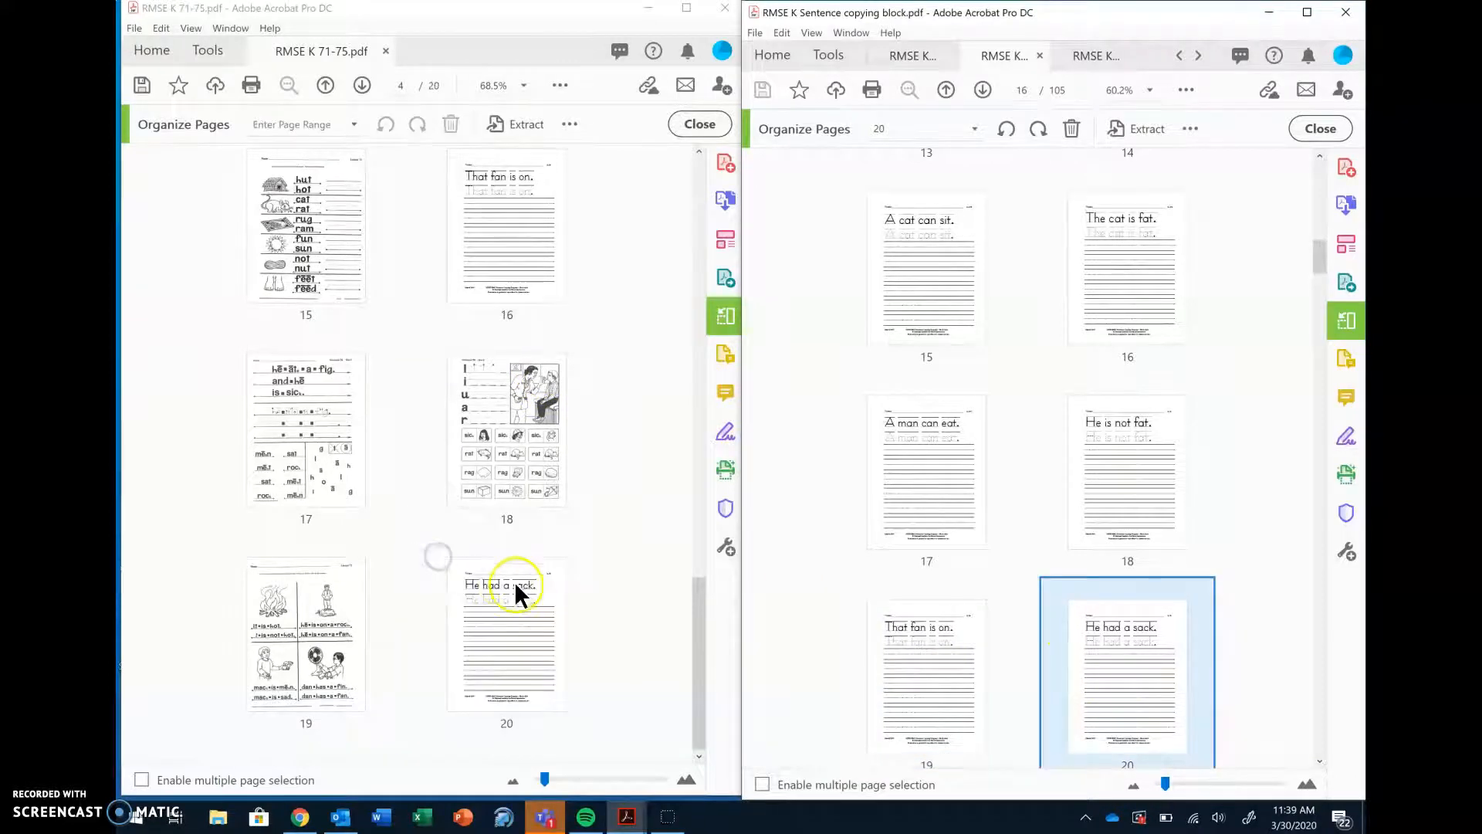
Step: Close Organize Pages for RMSE K 71-75.pdf and review the lesson order from the first page to the last
scroll(594, 470, "up", 15)
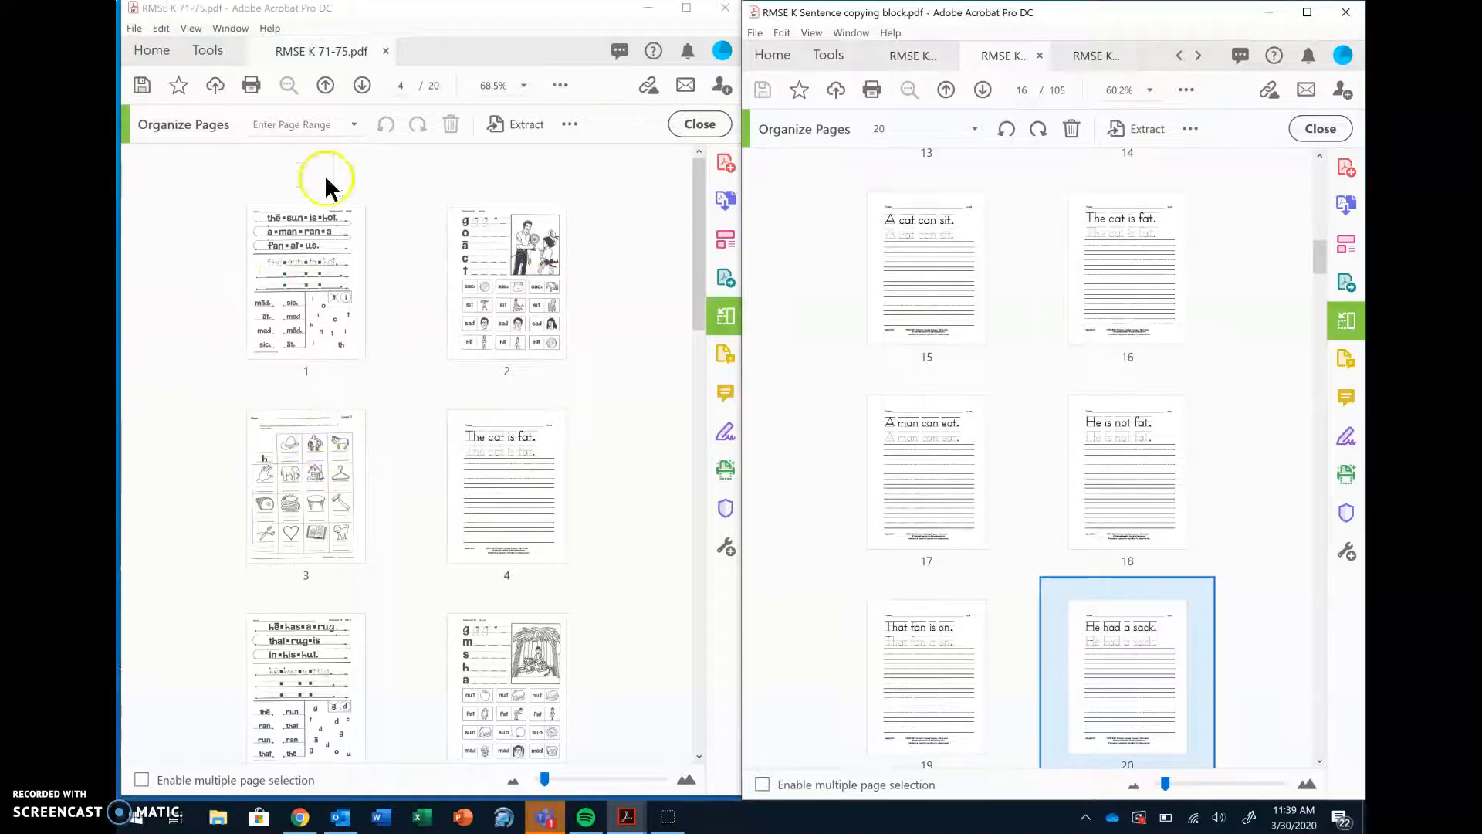
left_click(311, 264)
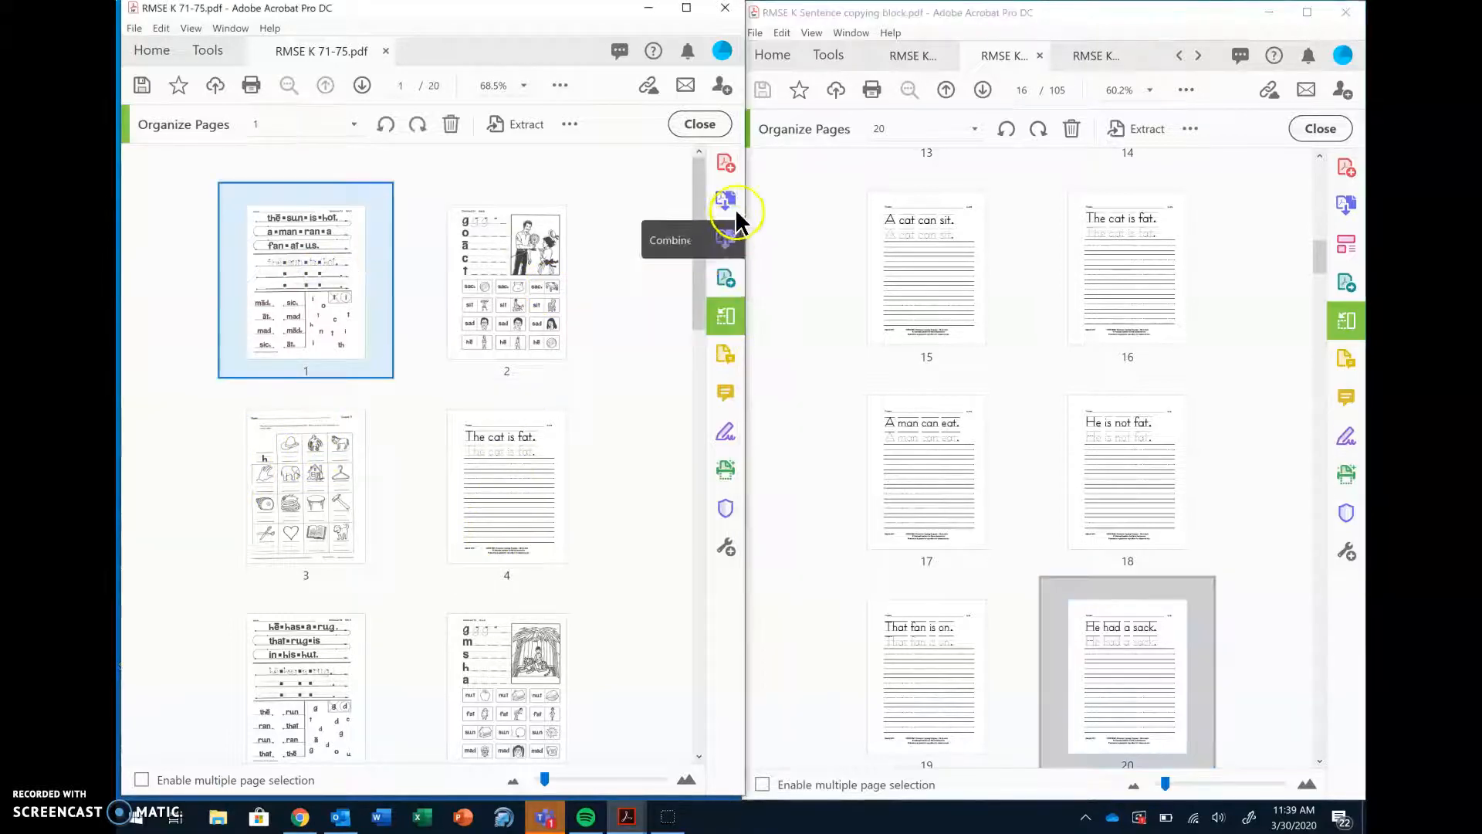
left_click(699, 126)
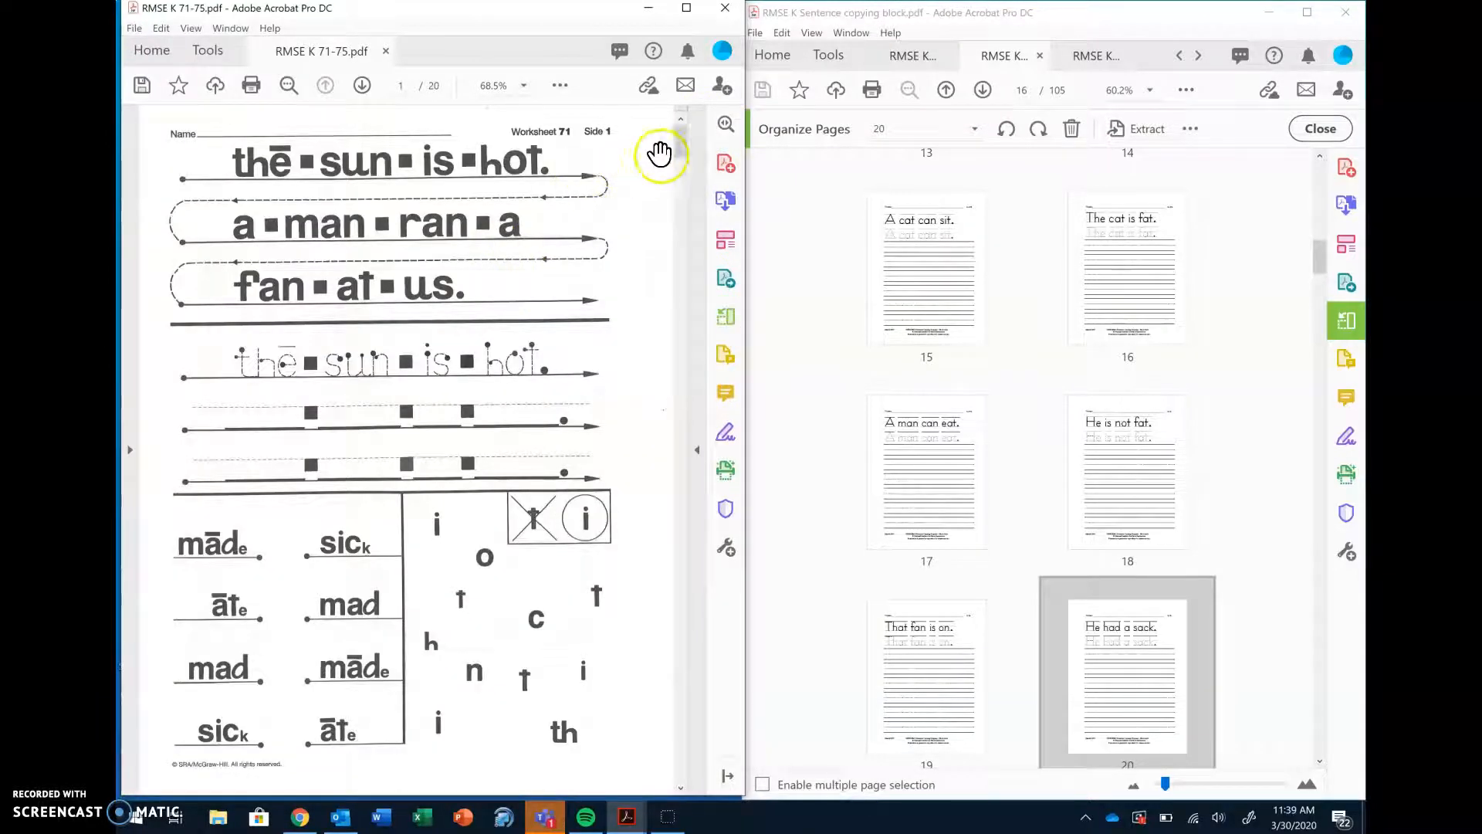
left_click_drag(683, 144, 673, 333)
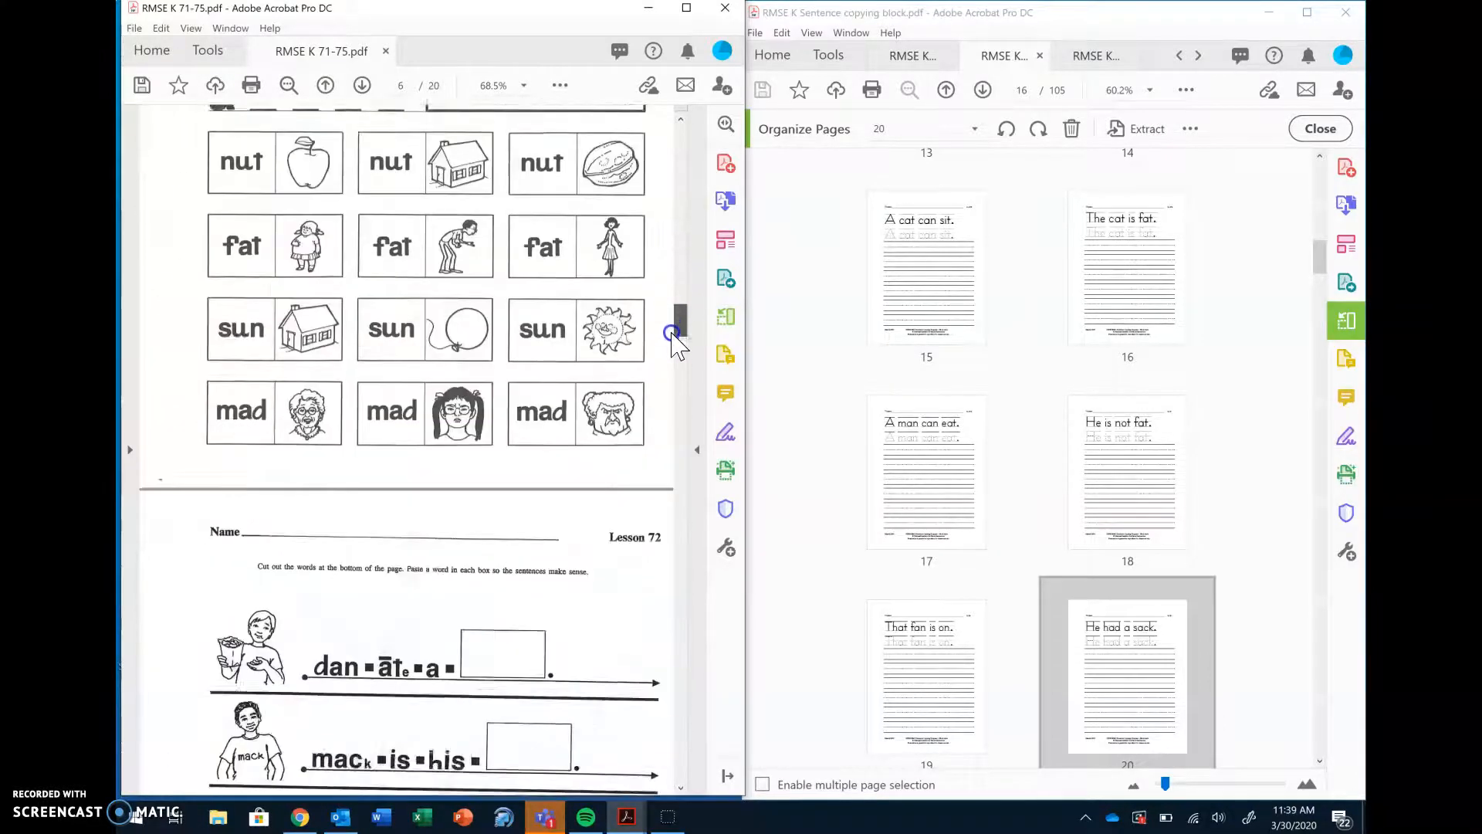
scroll(671, 332, "down", 5)
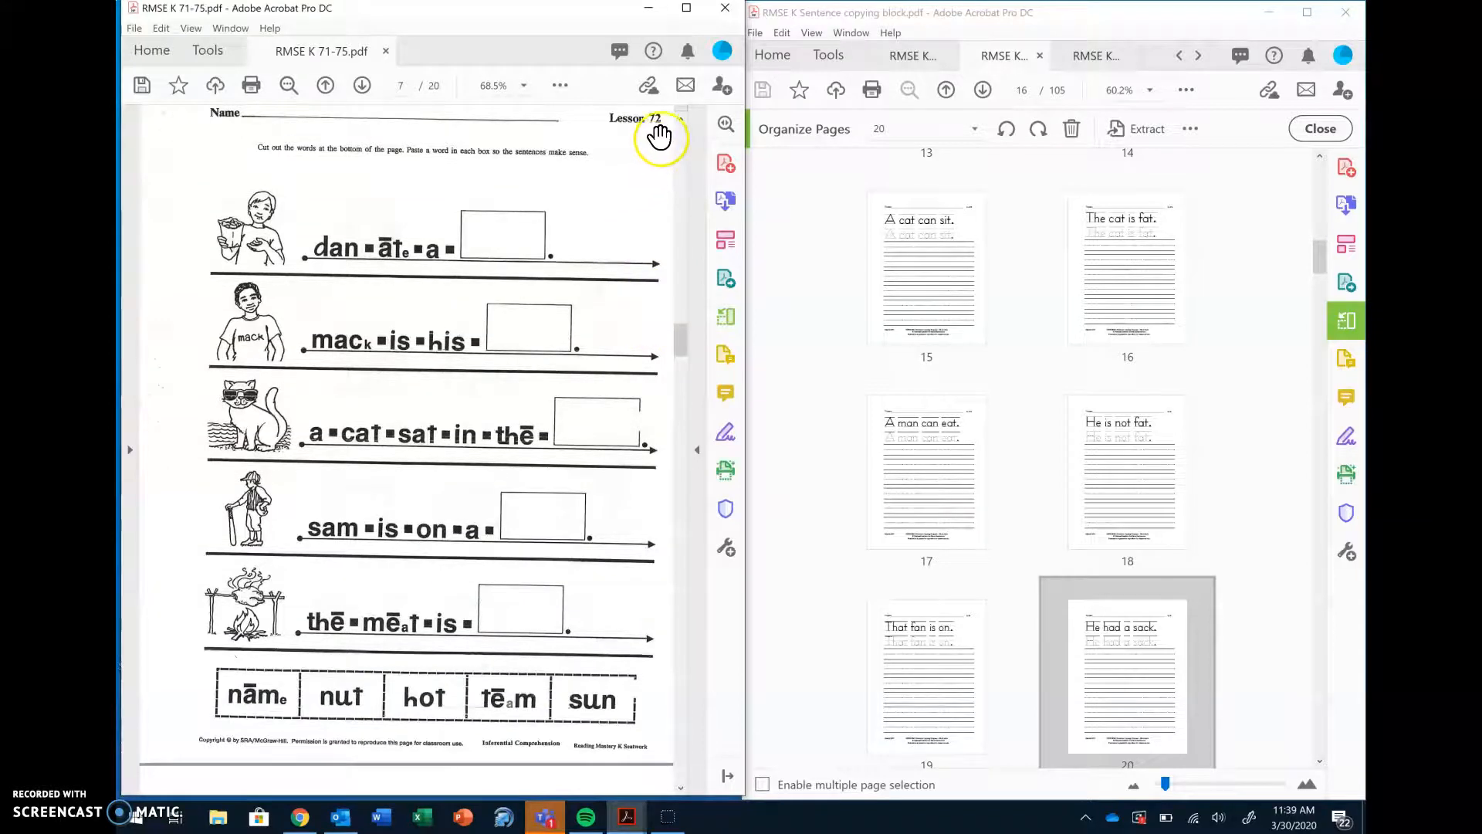
scroll(630, 205, "down", 3)
scroll(614, 220, "down", 2)
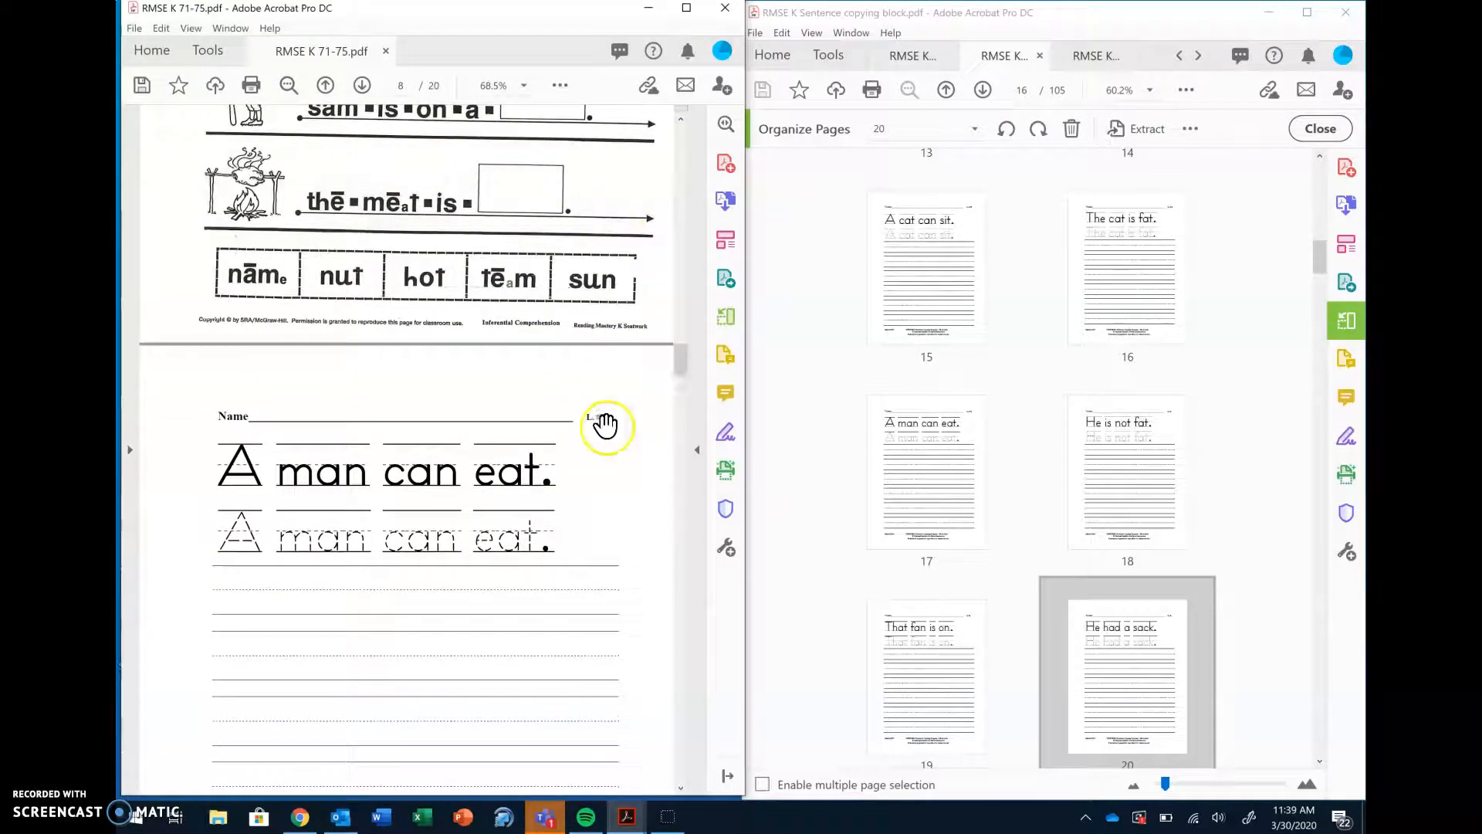
left_click_drag(679, 354, 683, 382)
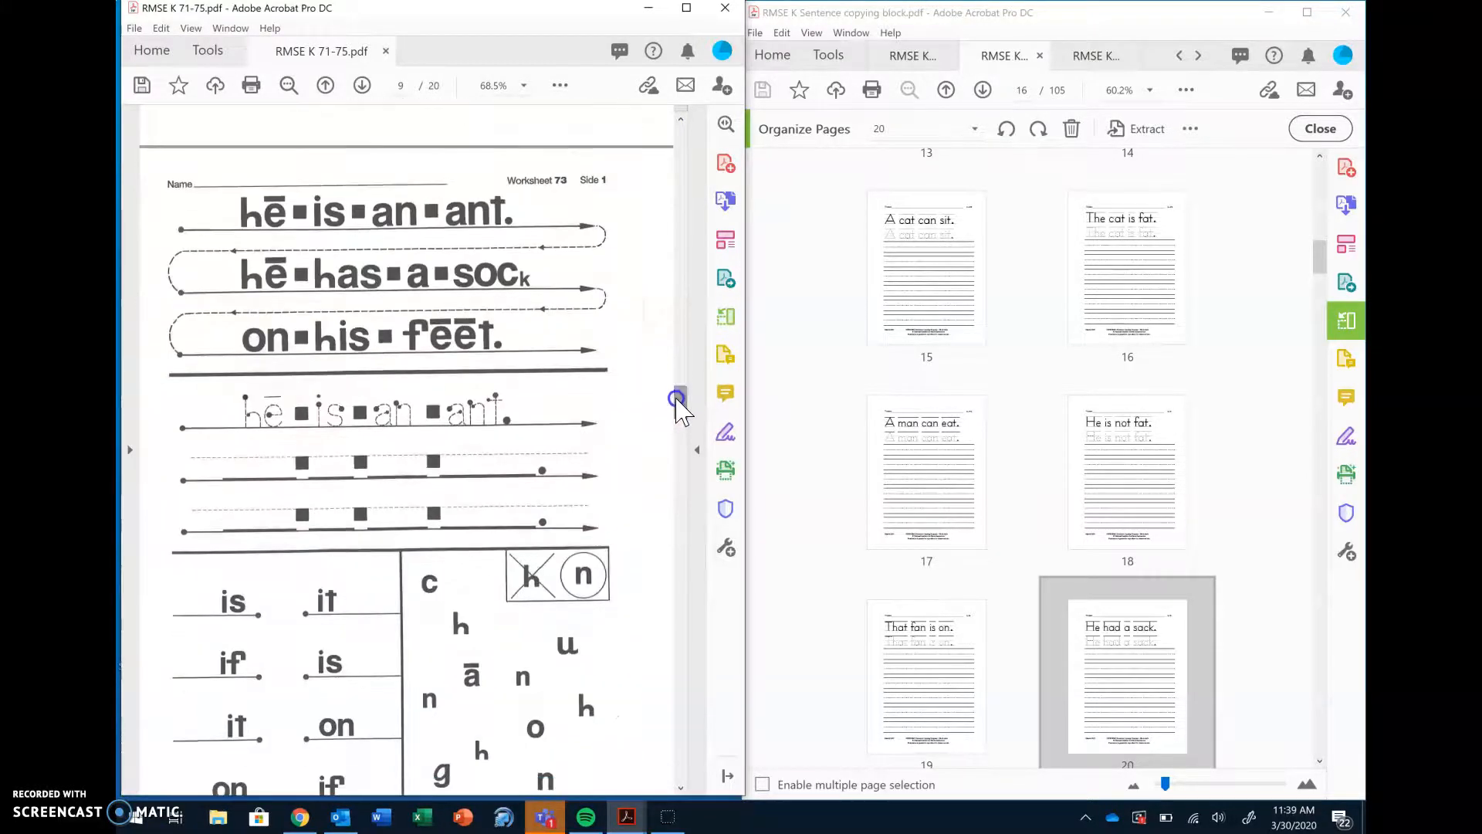
left_click_drag(682, 404, 653, 768)
scroll(432, 108, "up", 2)
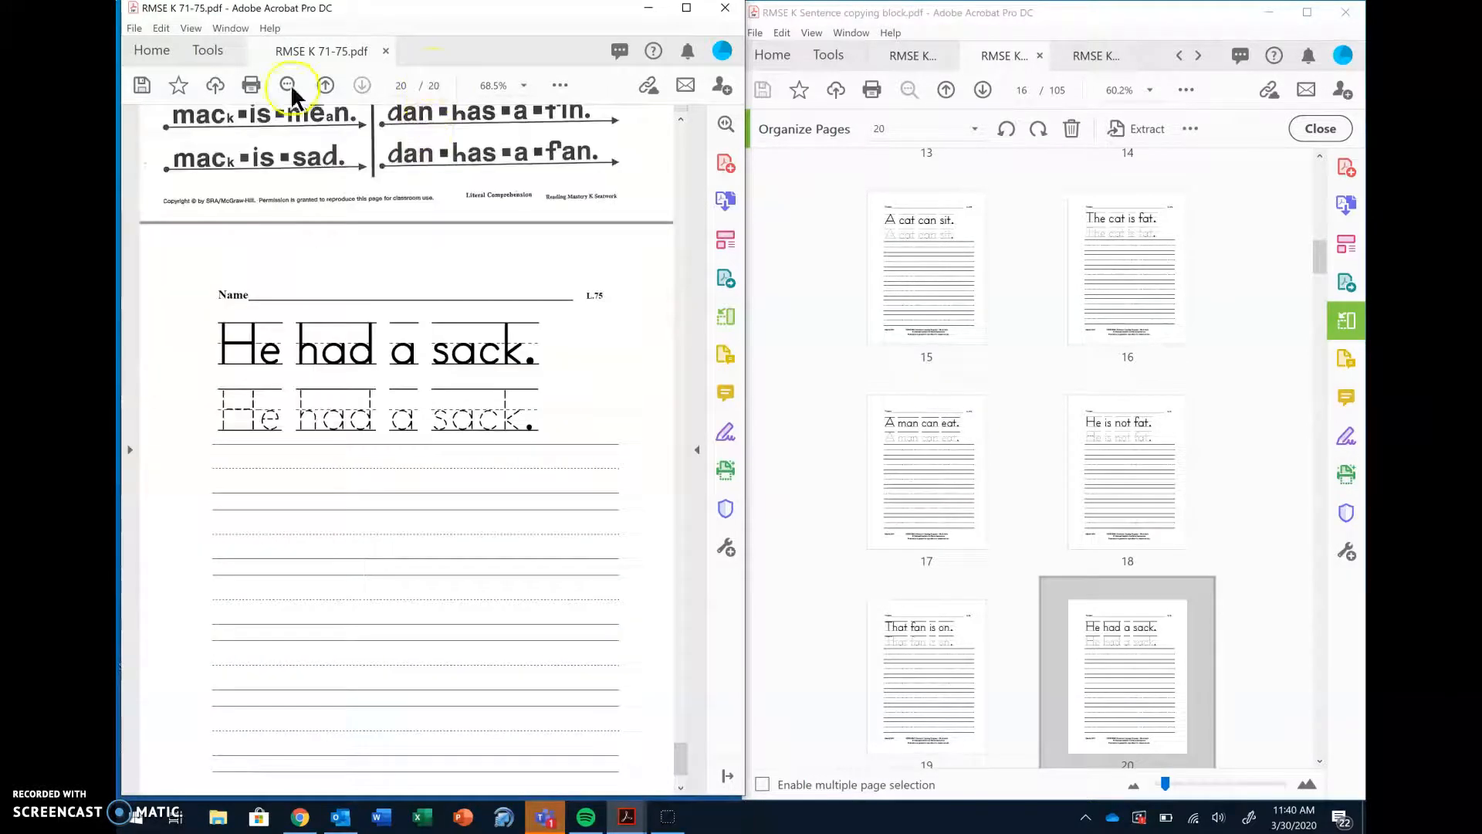
Step: Save RMSE K 71-75.pdf and return to its first page
left_click(134, 28)
left_click(182, 132)
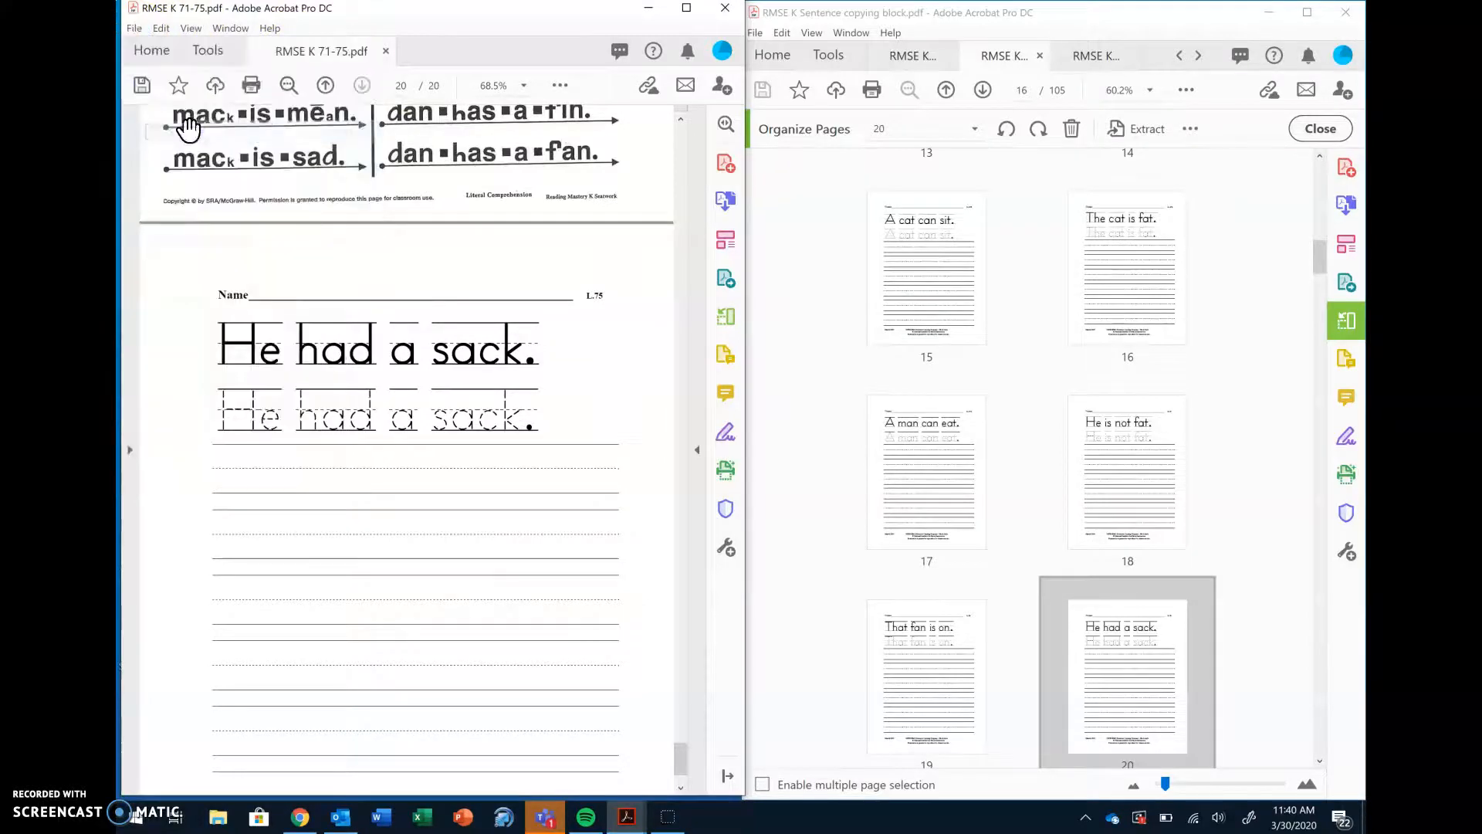
left_click_drag(679, 764, 683, 143)
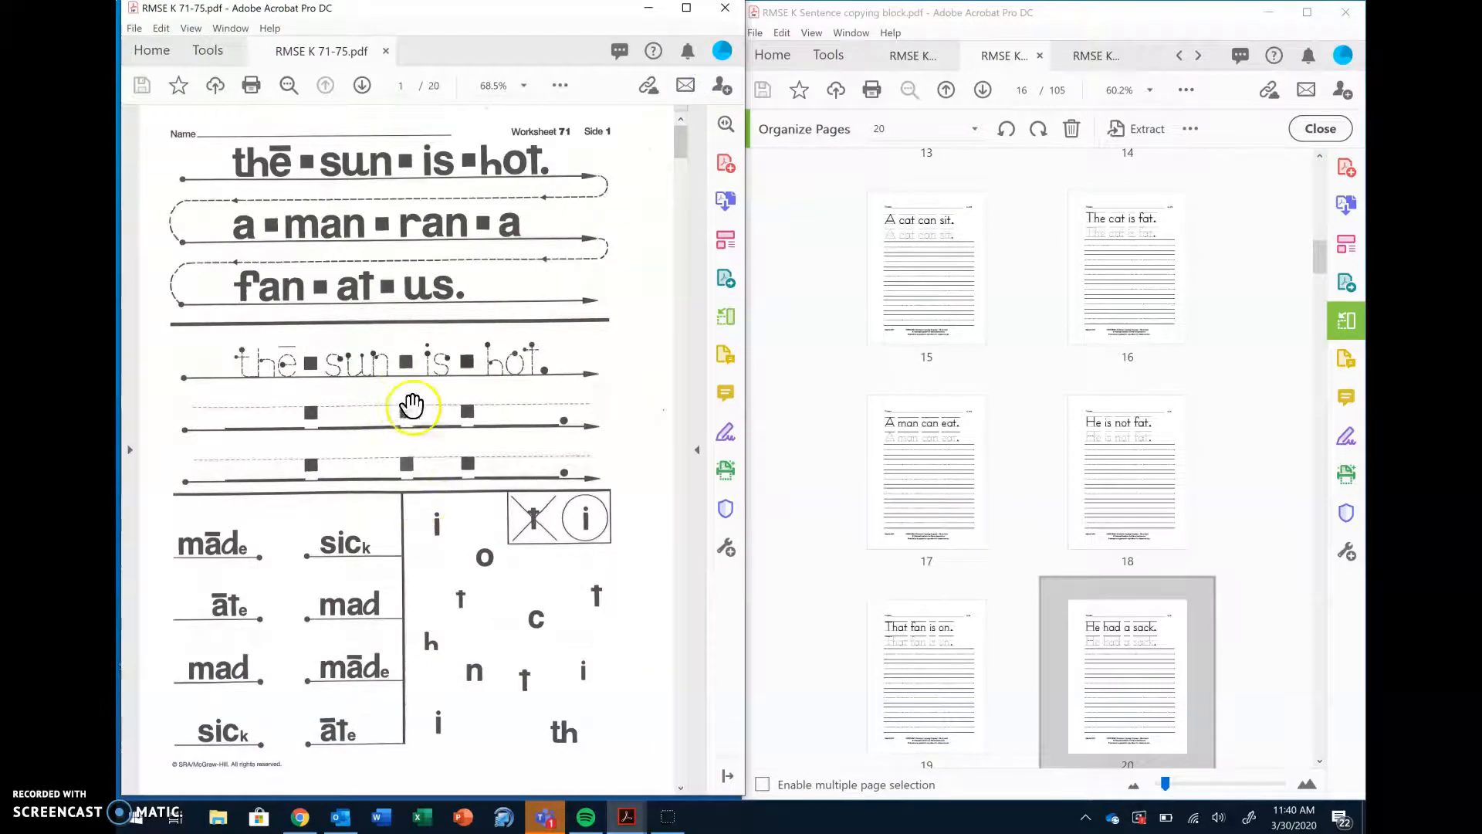